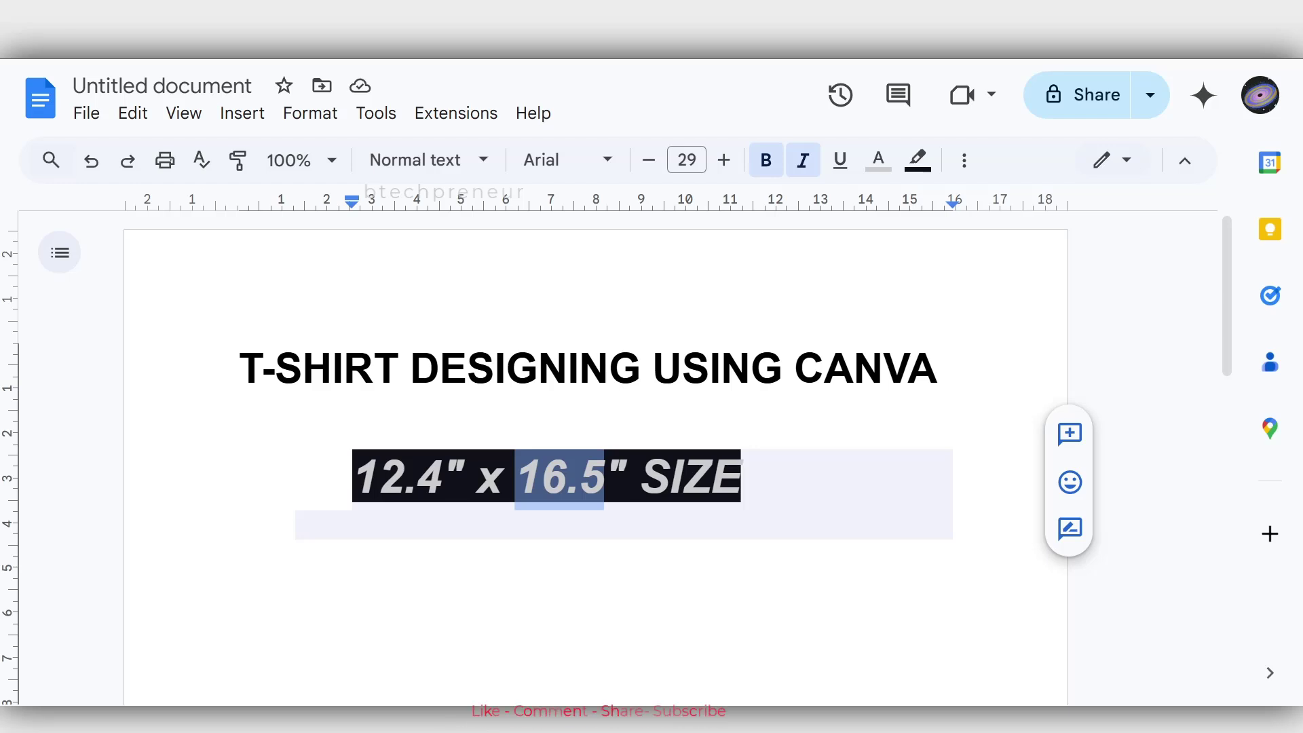
- Insert the word "IN" before "SIZE" in the document's 12.4" x 16.5" line
left_click(640, 476)
type("IN")
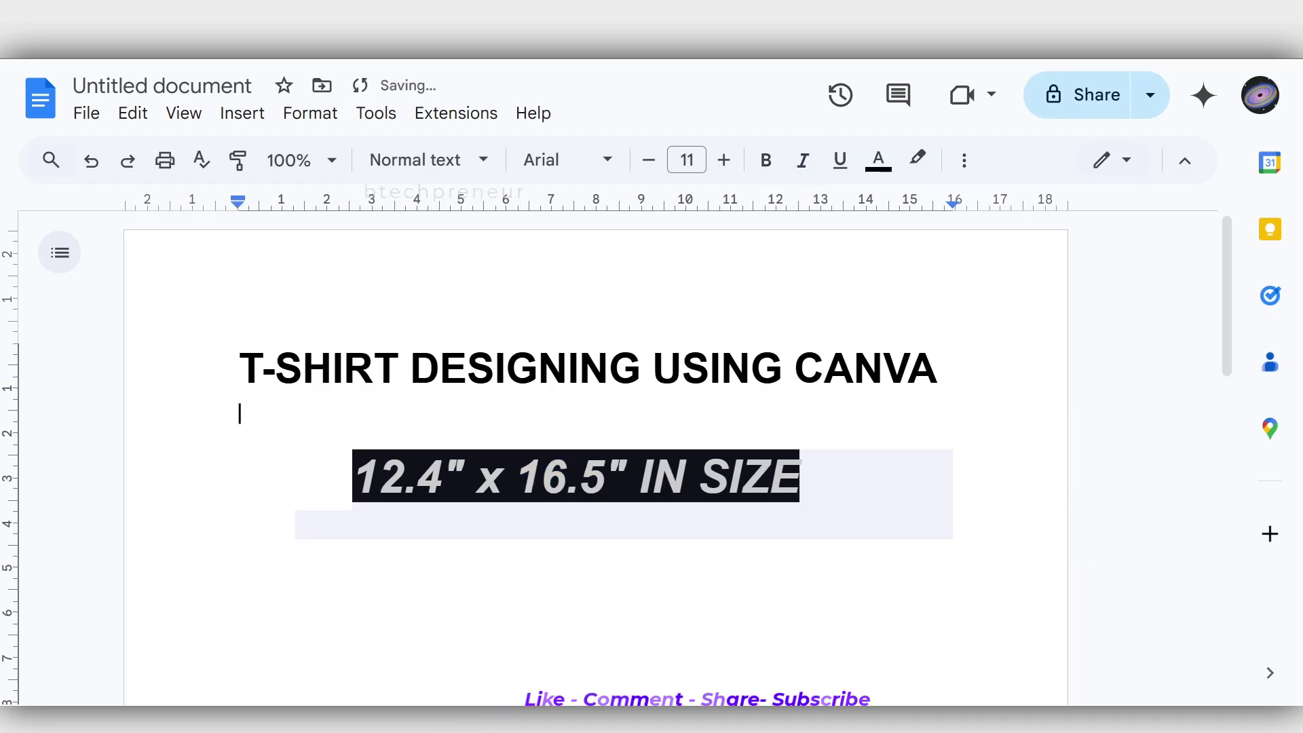
- Switch to Canva by opening its home page in a new browser tab
key("ctrl+t")
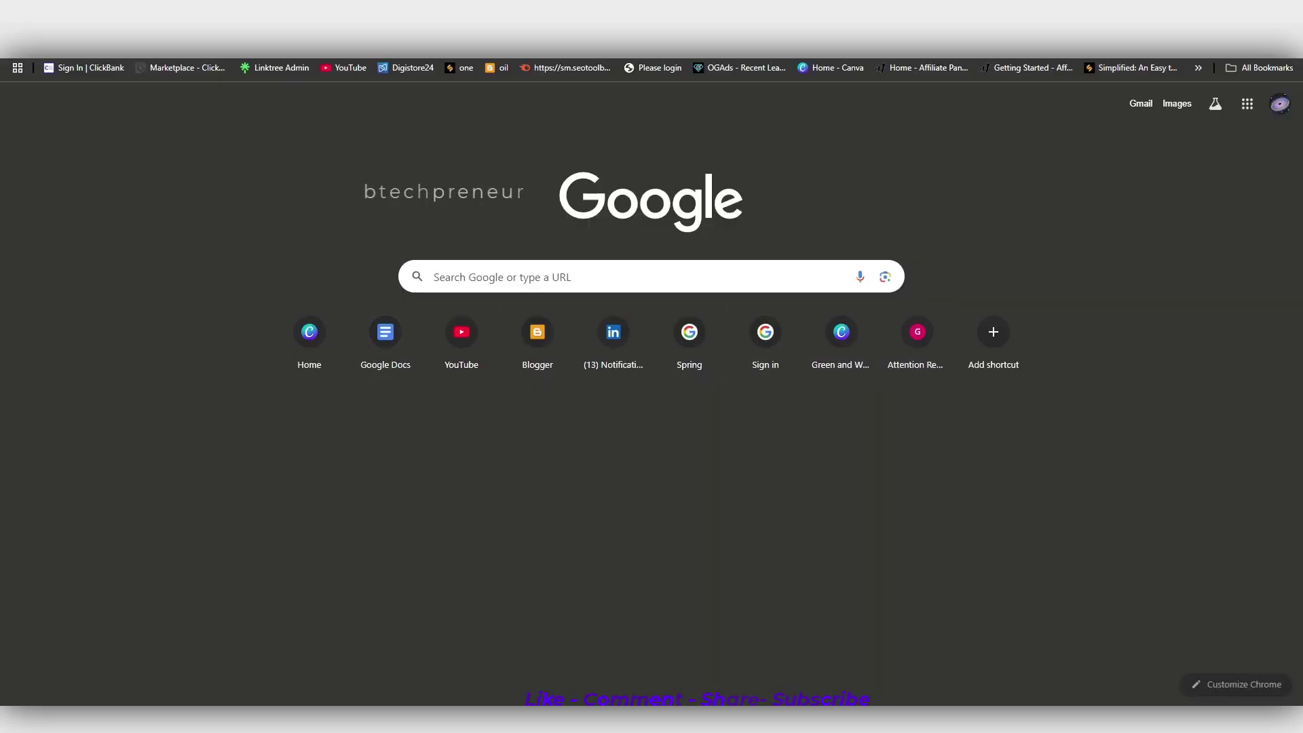
key("Return")
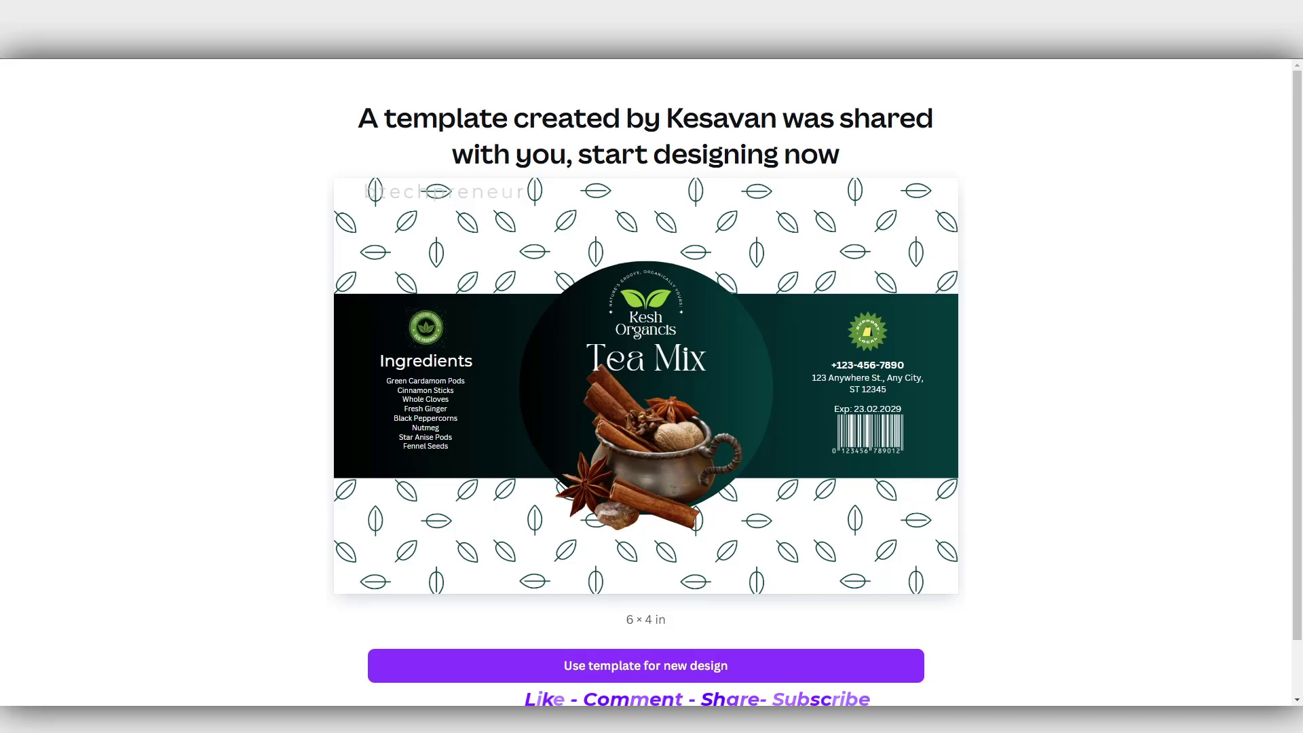
type("c")
key("Return")
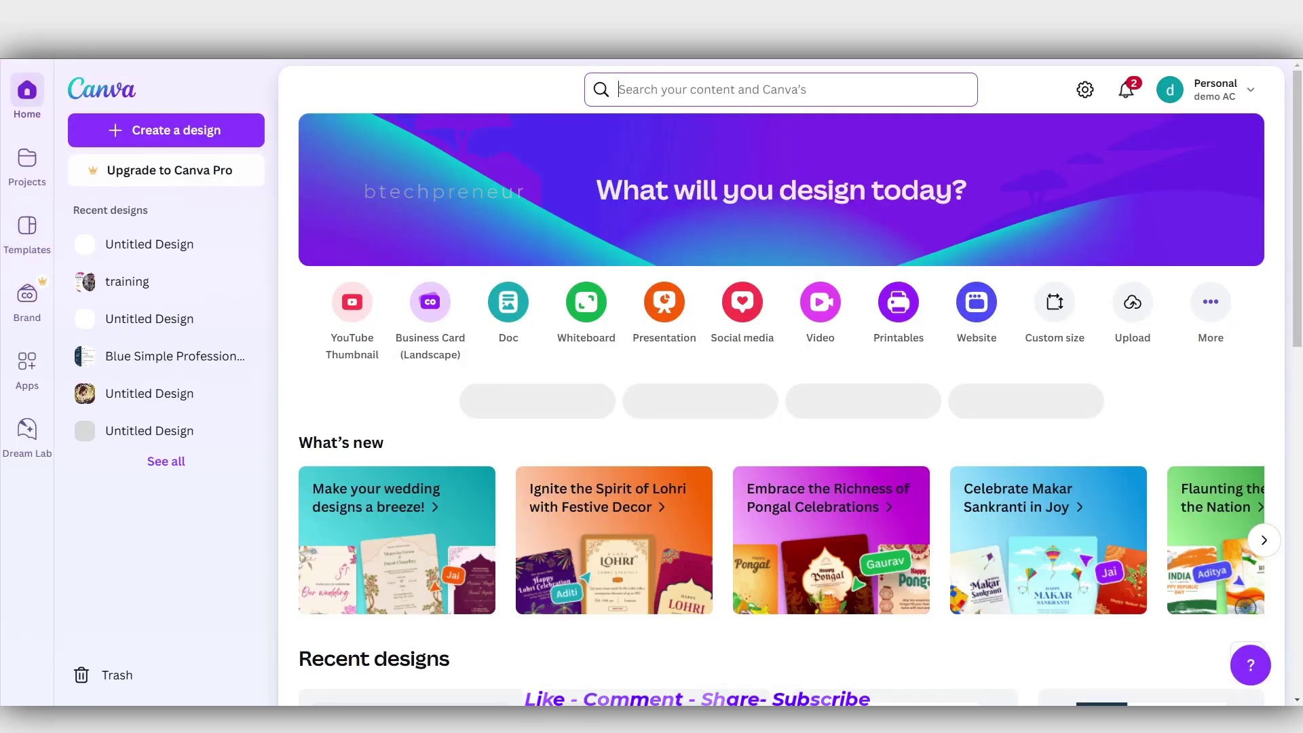
- Create a new custom-size design 12.4 in wide and 16.5 in high
left_click(166, 129)
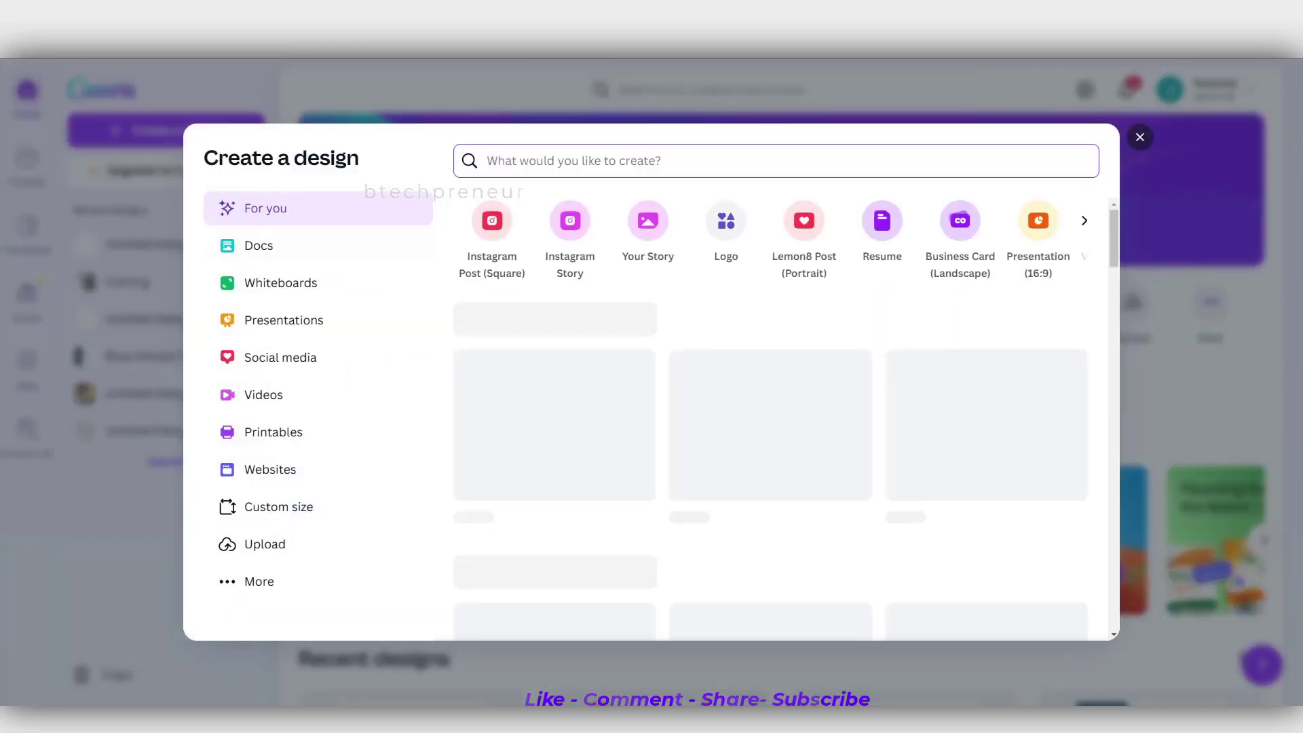
left_click(278, 506)
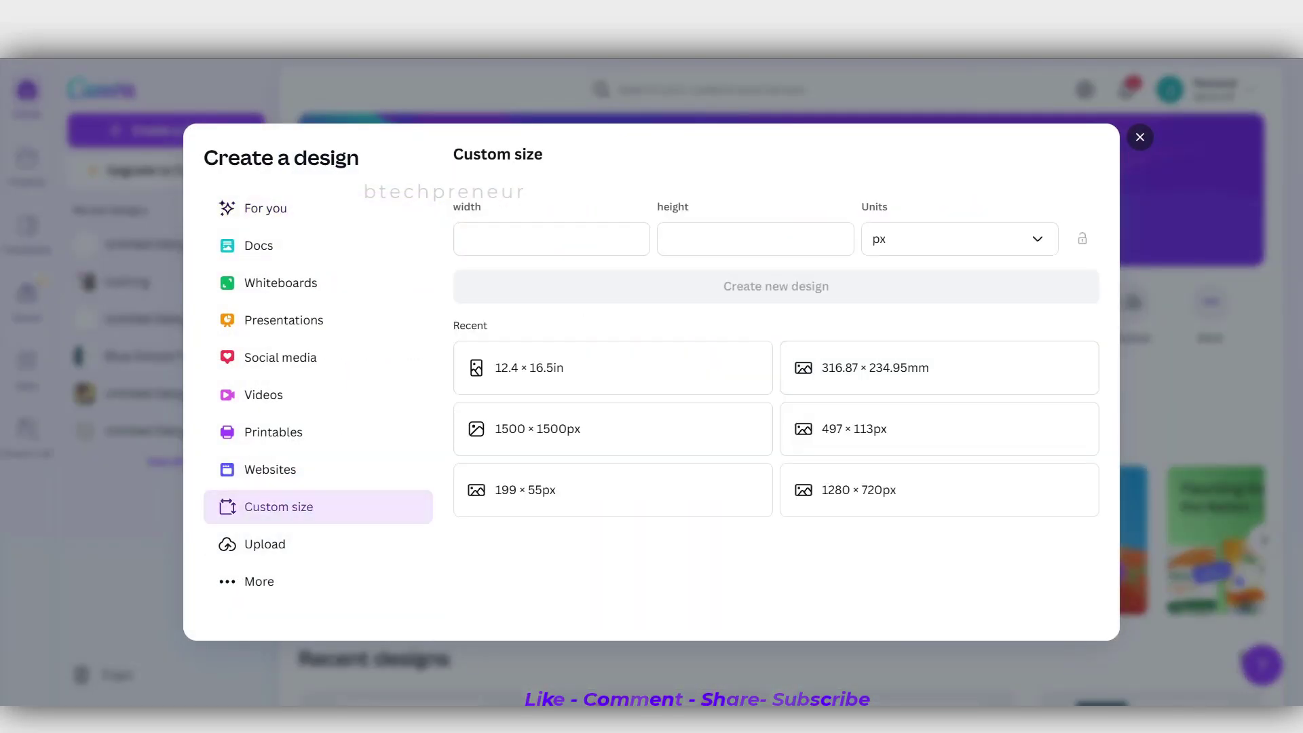
left_click(959, 239)
left_click(950, 320)
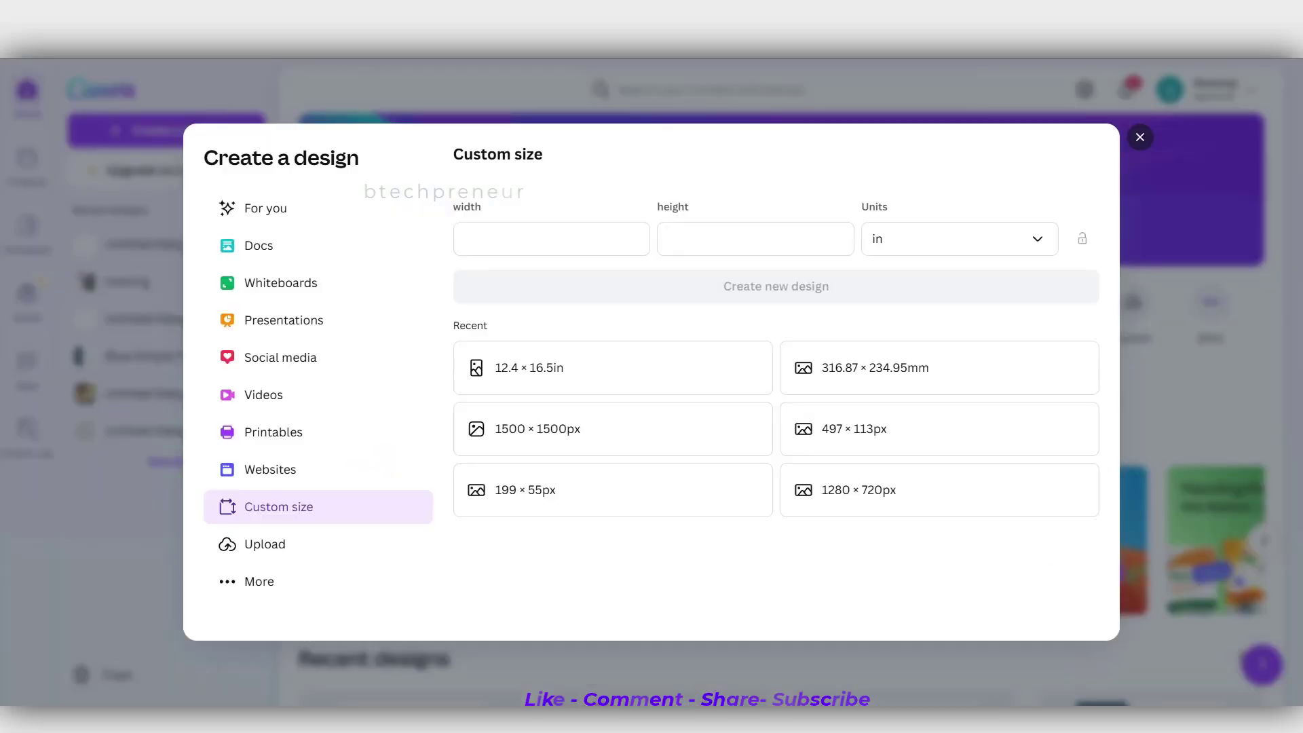
left_click(551, 239)
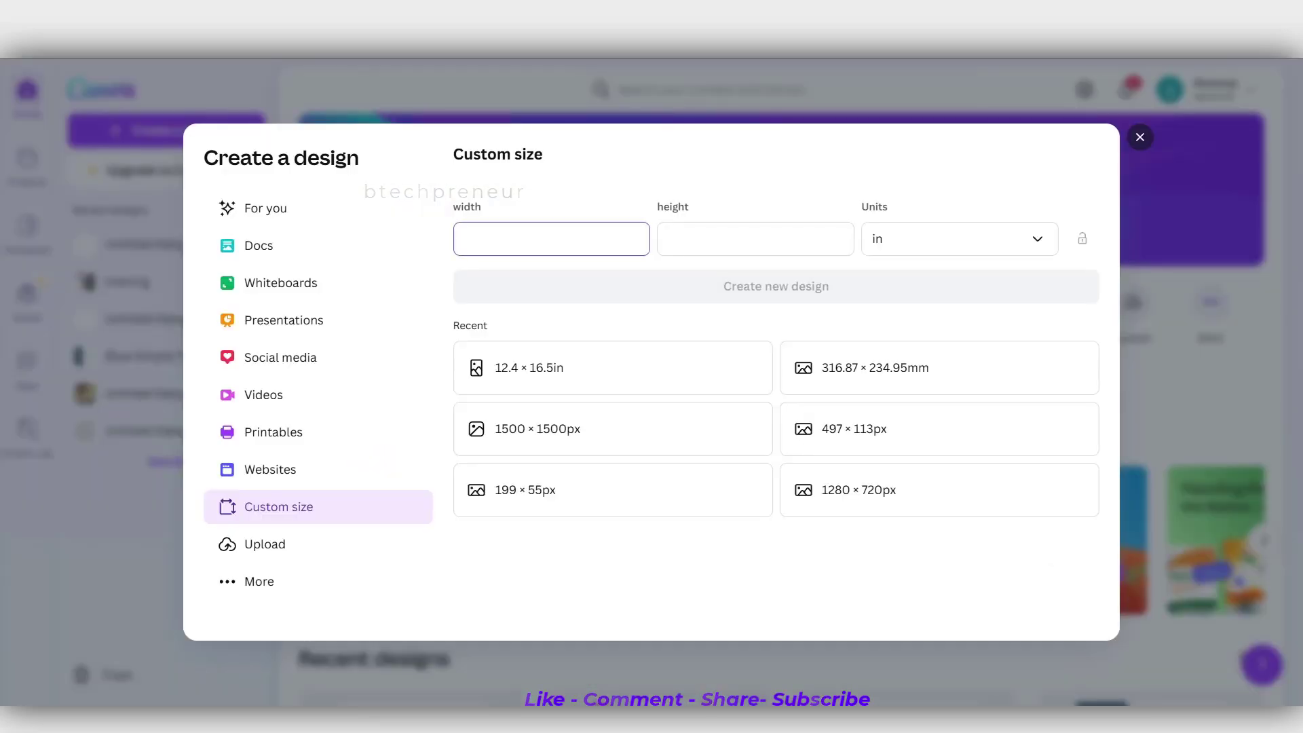
left_click(959, 239)
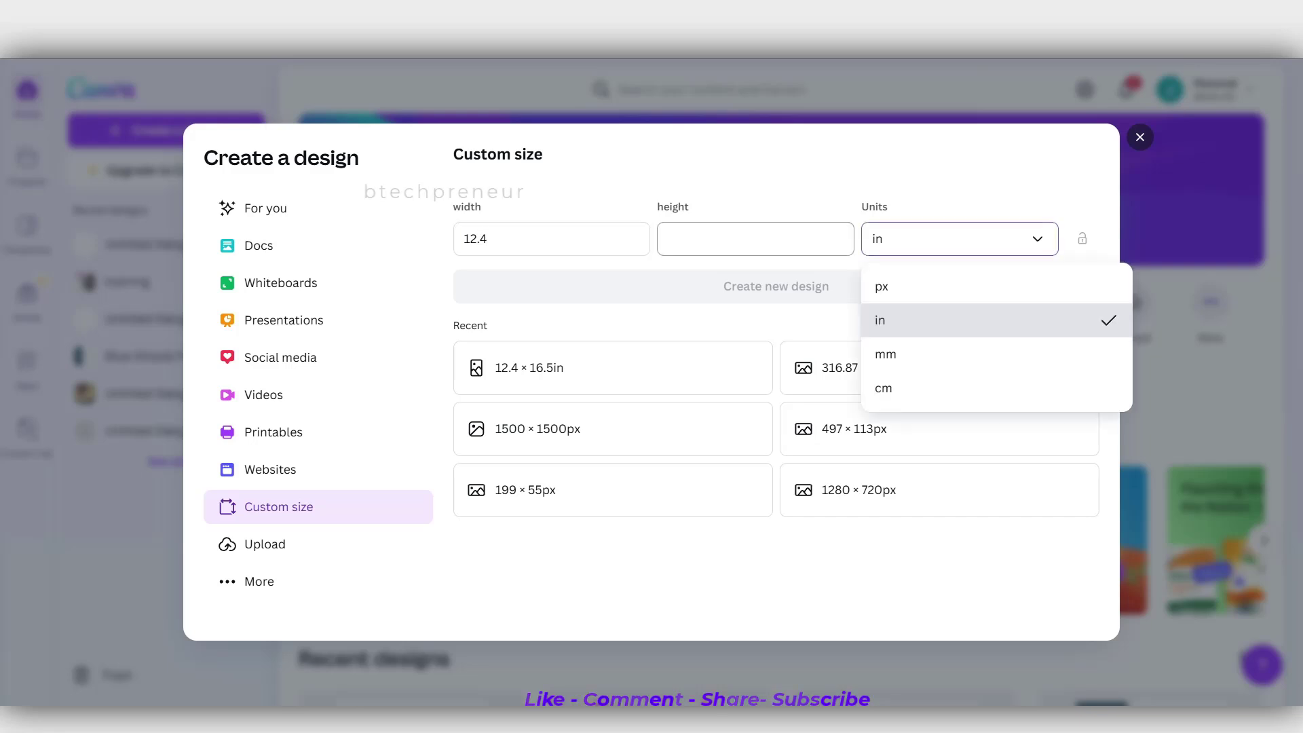
left_click(754, 239)
type("16.5")
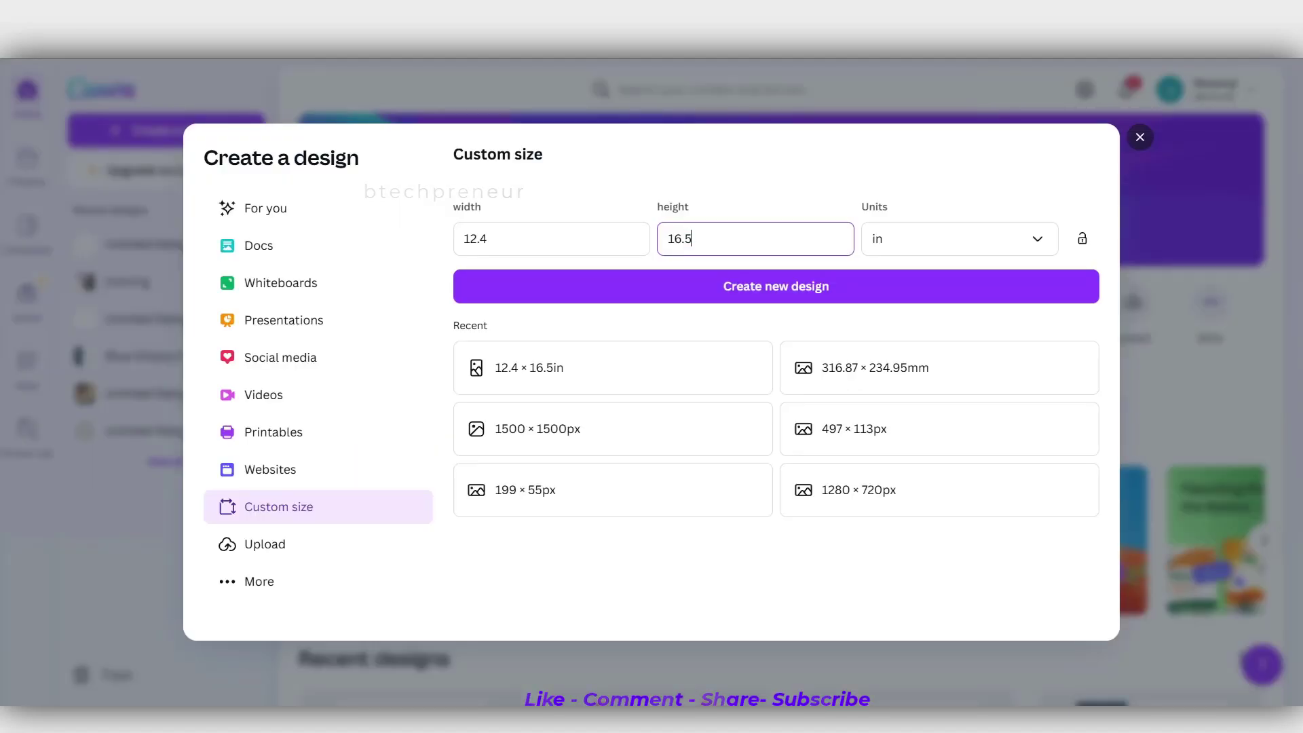
key("Return")
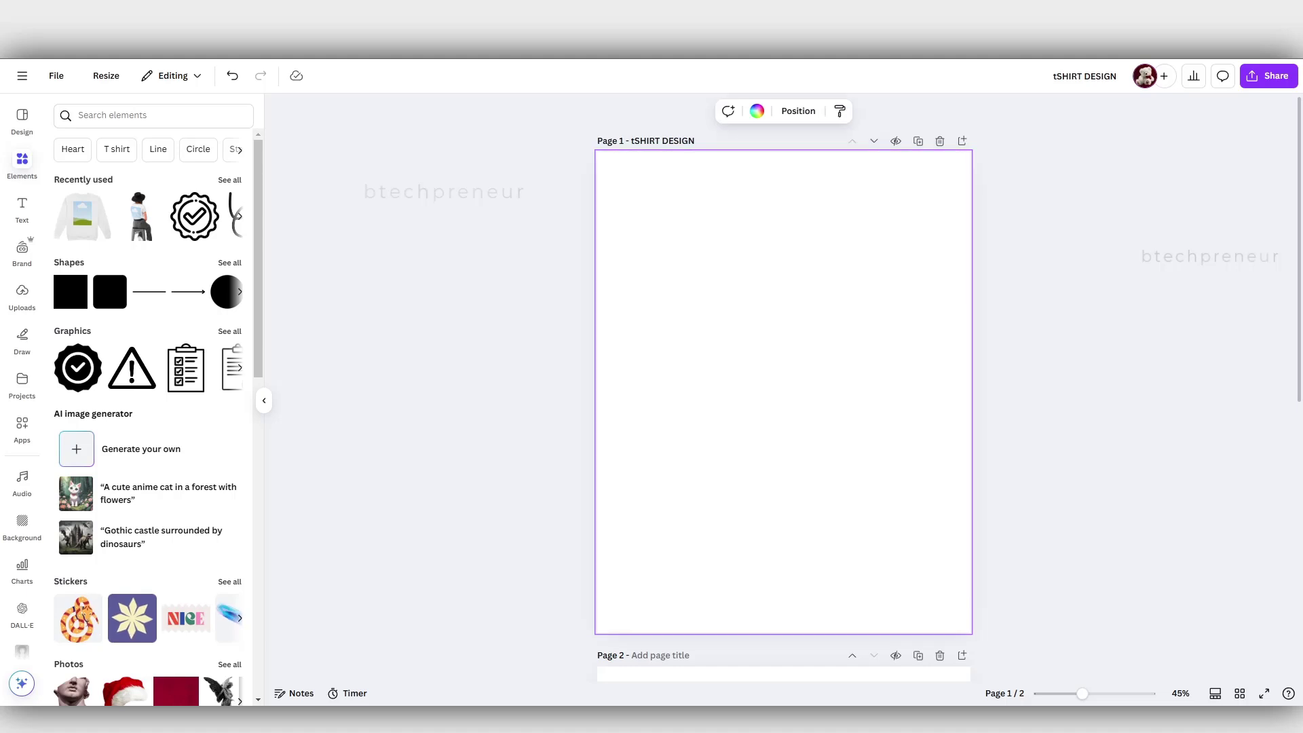
- Search the design elements for "TSHIRT MOCKUP" and limit the results to graphics
key("Escape")
left_click(22, 121)
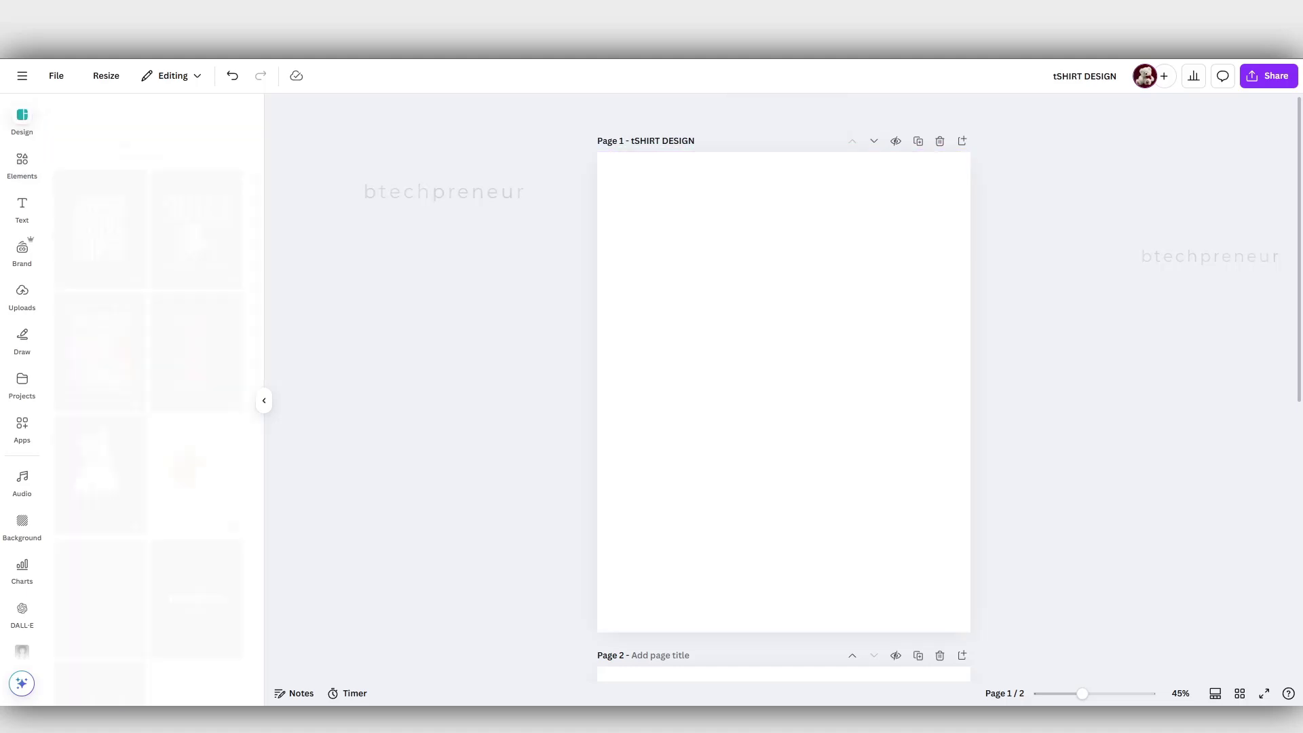
left_click(21, 165)
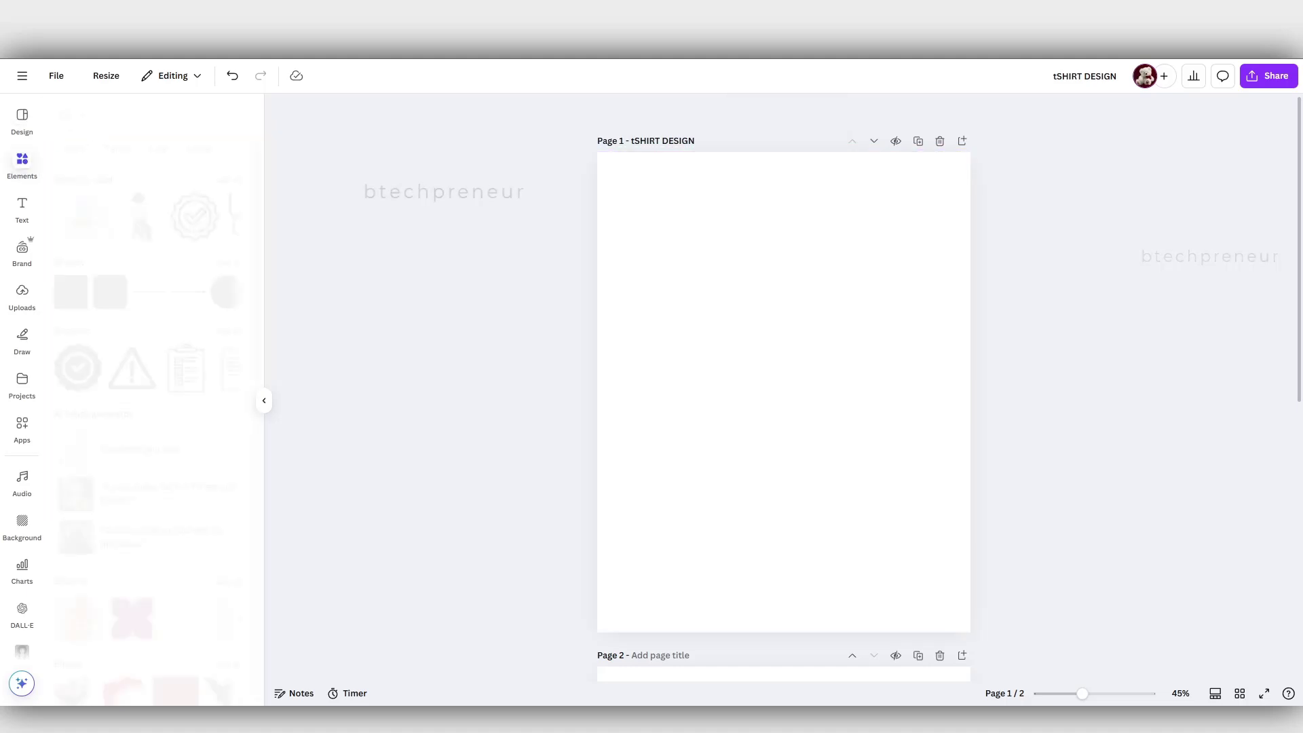
left_click(153, 116)
left_click(106, 170)
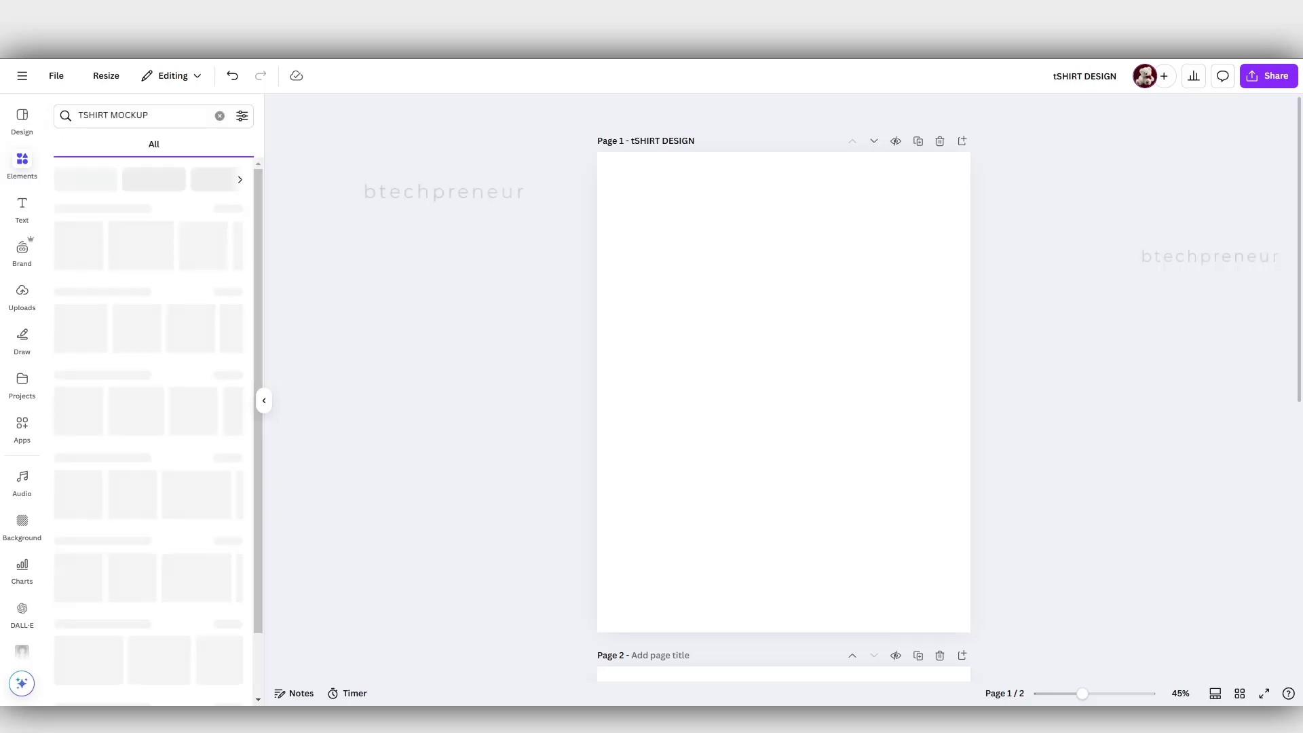
left_click(98, 144)
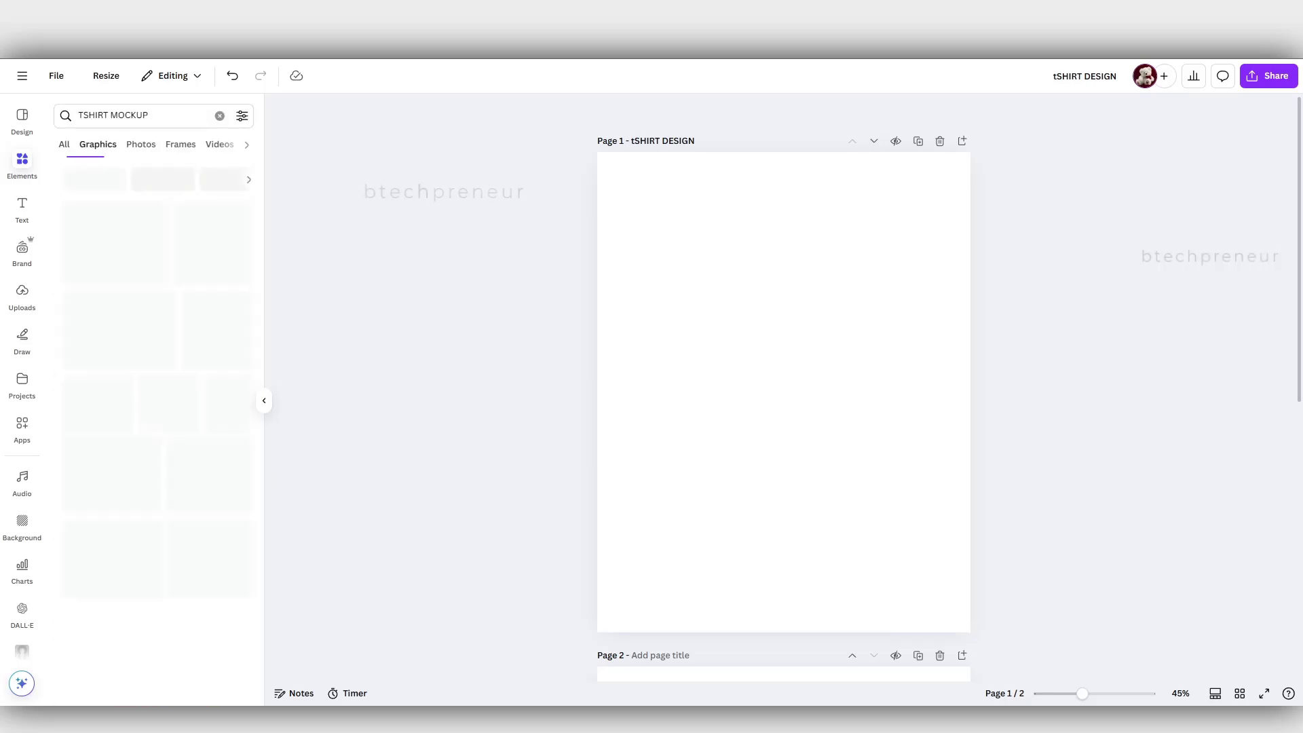
- Place the red dragon graphic with flowers and black Japanese characters from the search results on page 2
scroll(85, 279, "down", 4)
scroll(84, 285, "down", 3)
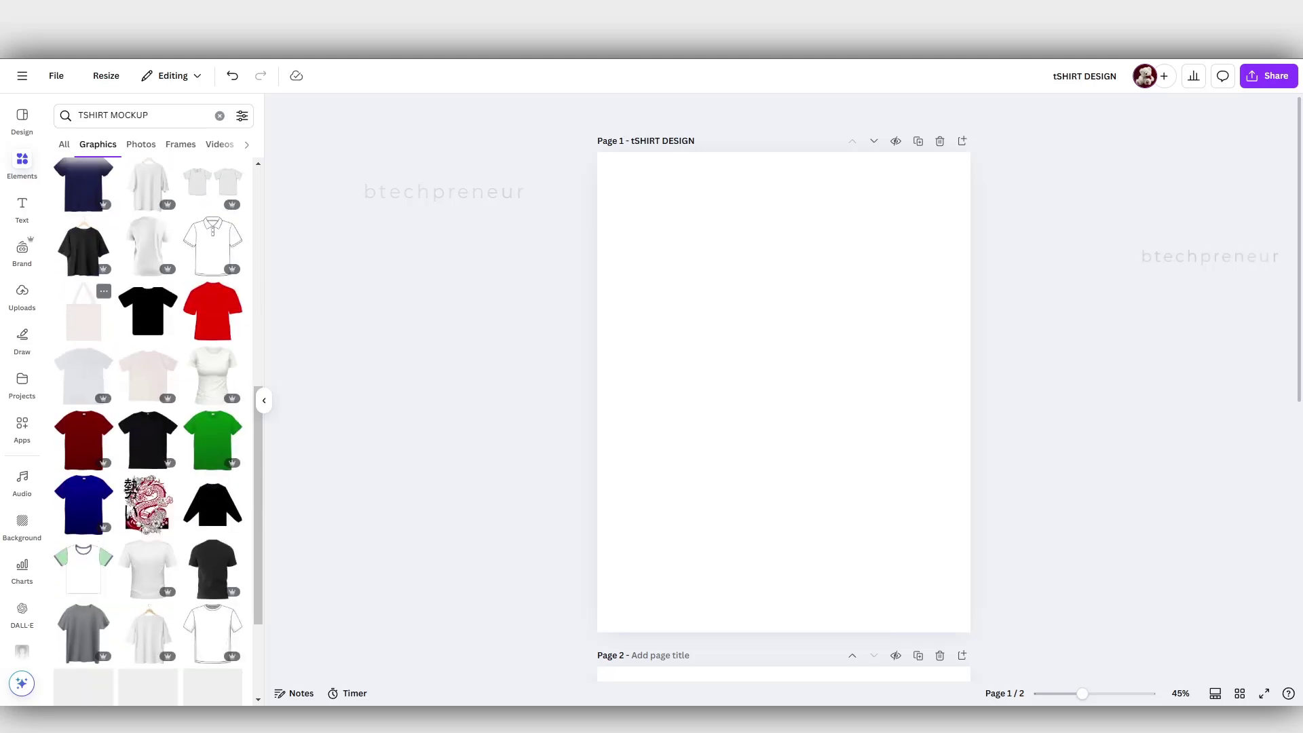
scroll(85, 285, "down", 4)
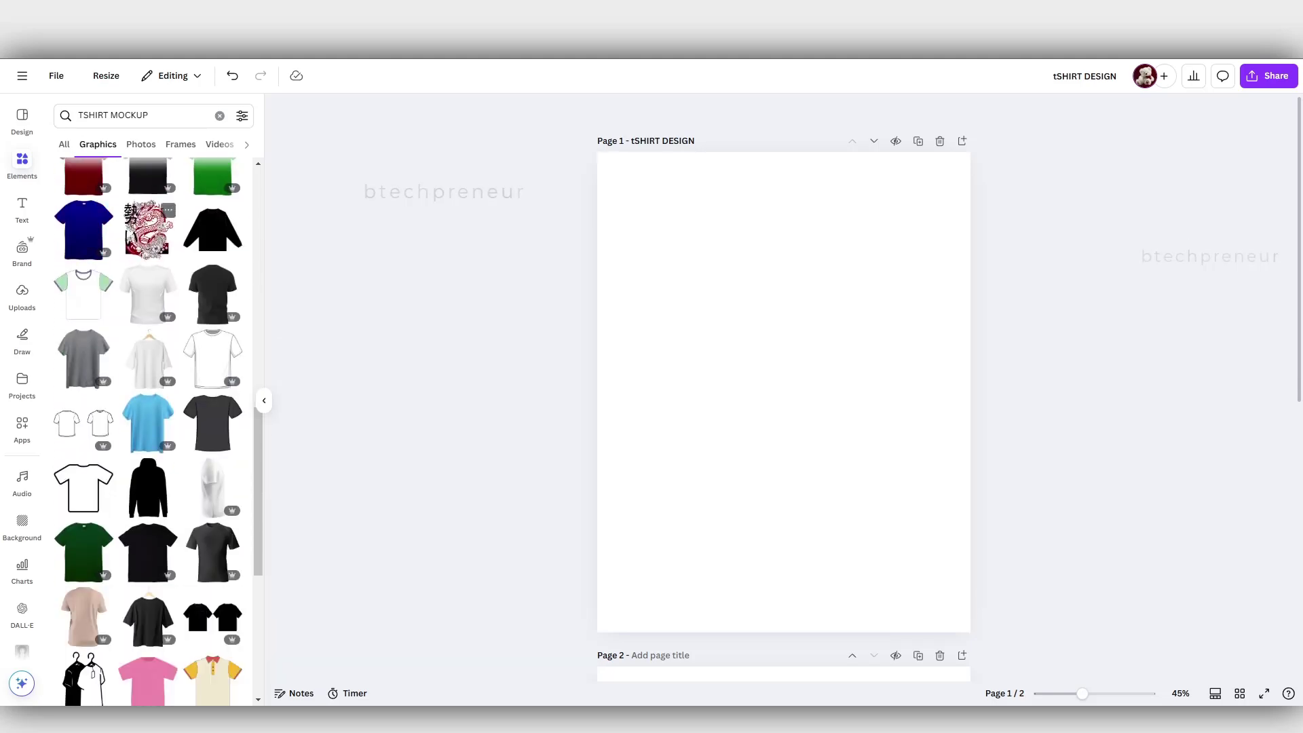
scroll(148, 231, "down", 5)
scroll(783, 391, "down", 6)
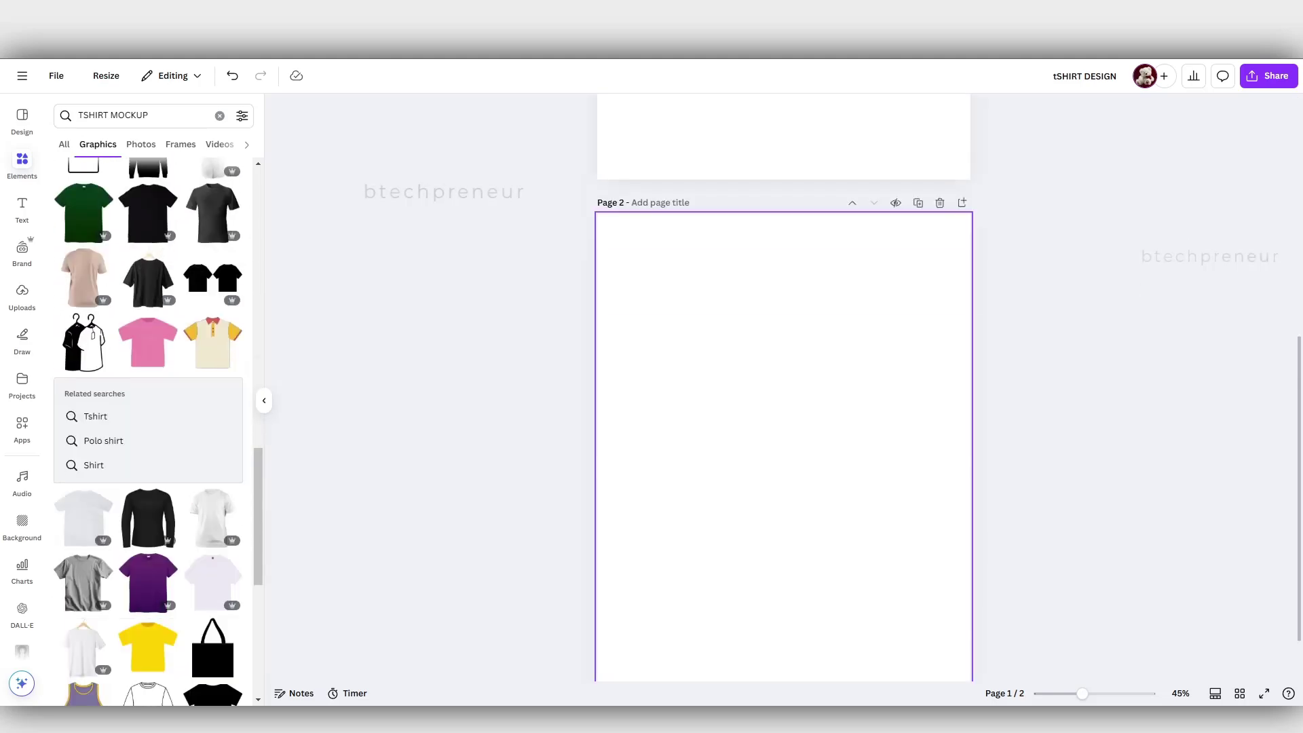
left_click(783, 391)
scroll(148, 432, "up", 12)
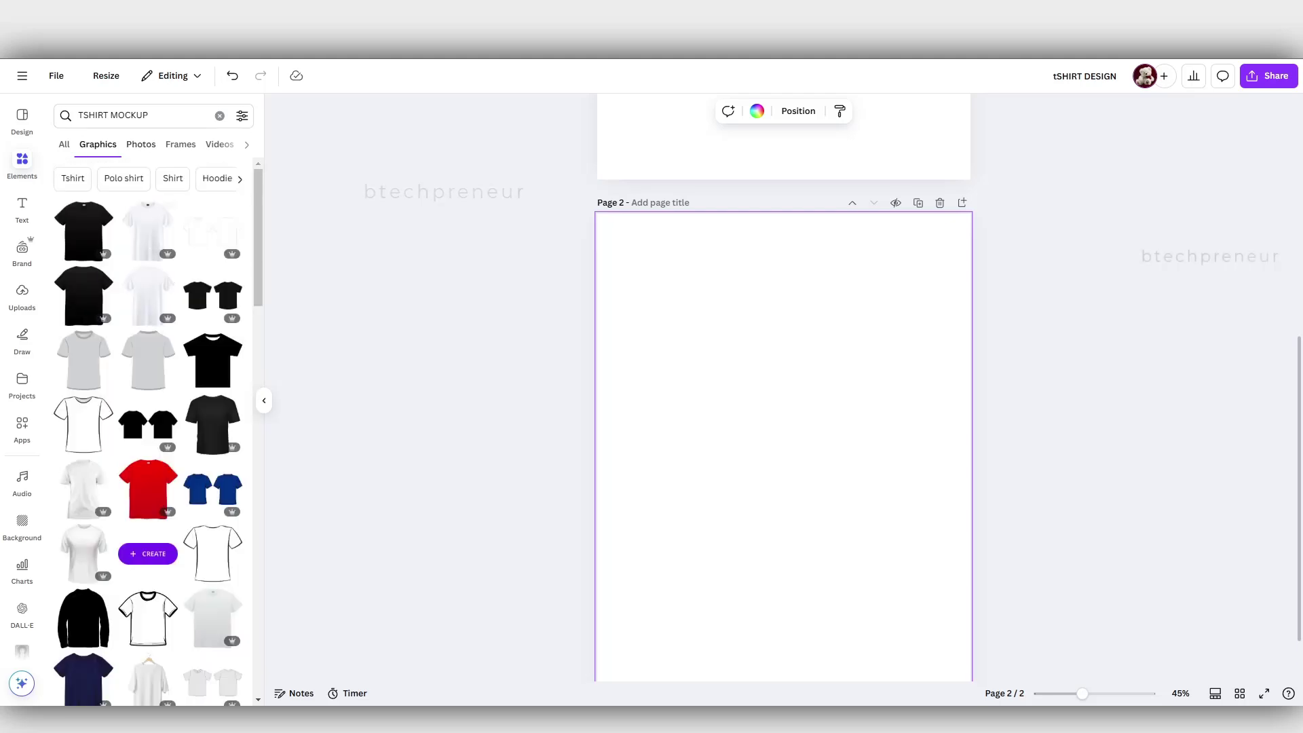
scroll(148, 434, "down", 10)
left_click_drag(148, 327, 787, 475)
- Look through more T-shirt graphics and place the plain black T-shirt back view on page 1
scroll(147, 434, "down", 8)
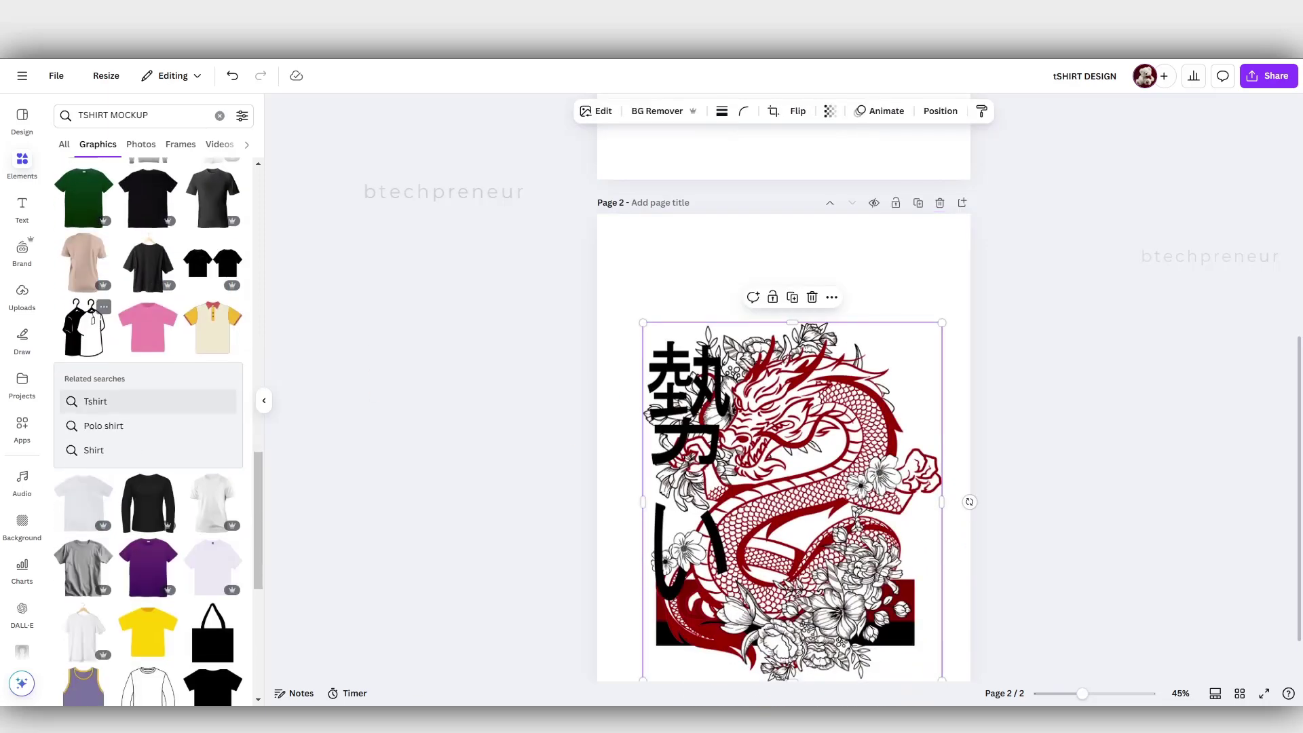
scroll(148, 432, "down", 7)
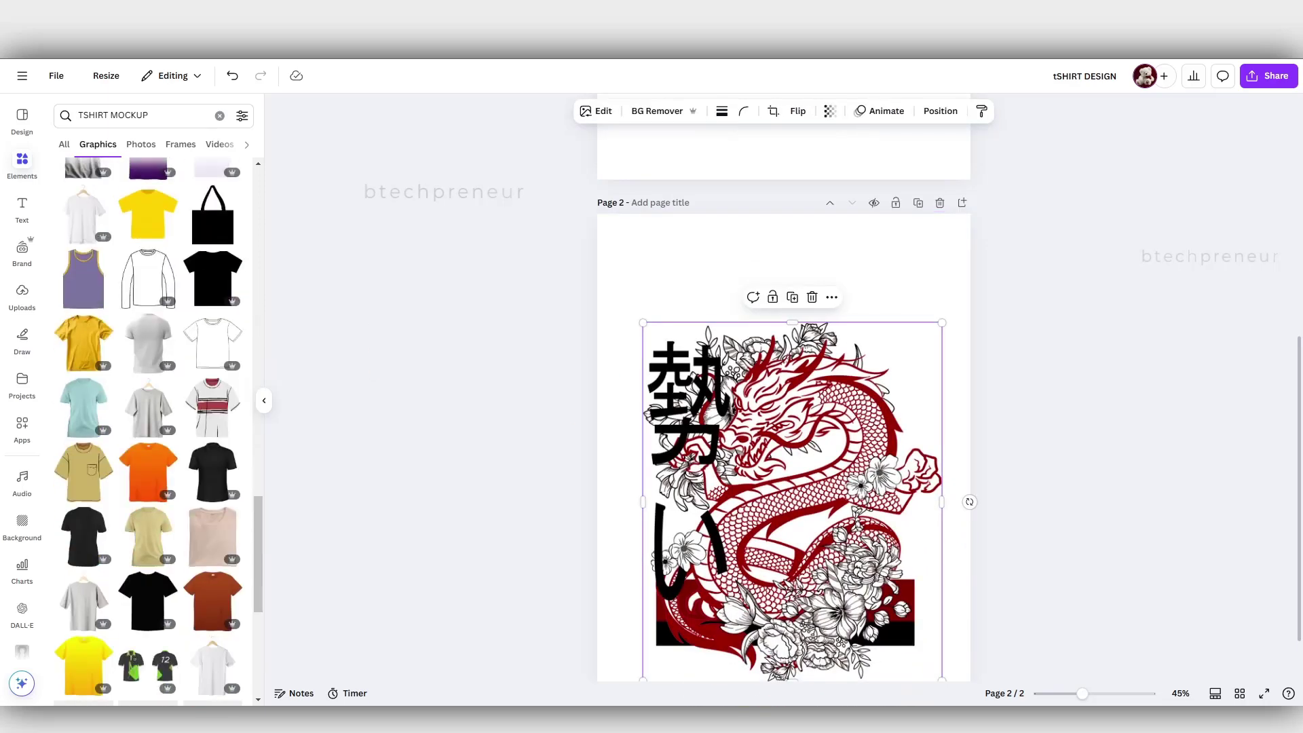
scroll(783, 434, "up", 3)
scroll(783, 434, "down", 4)
scroll(148, 431, "down", 5)
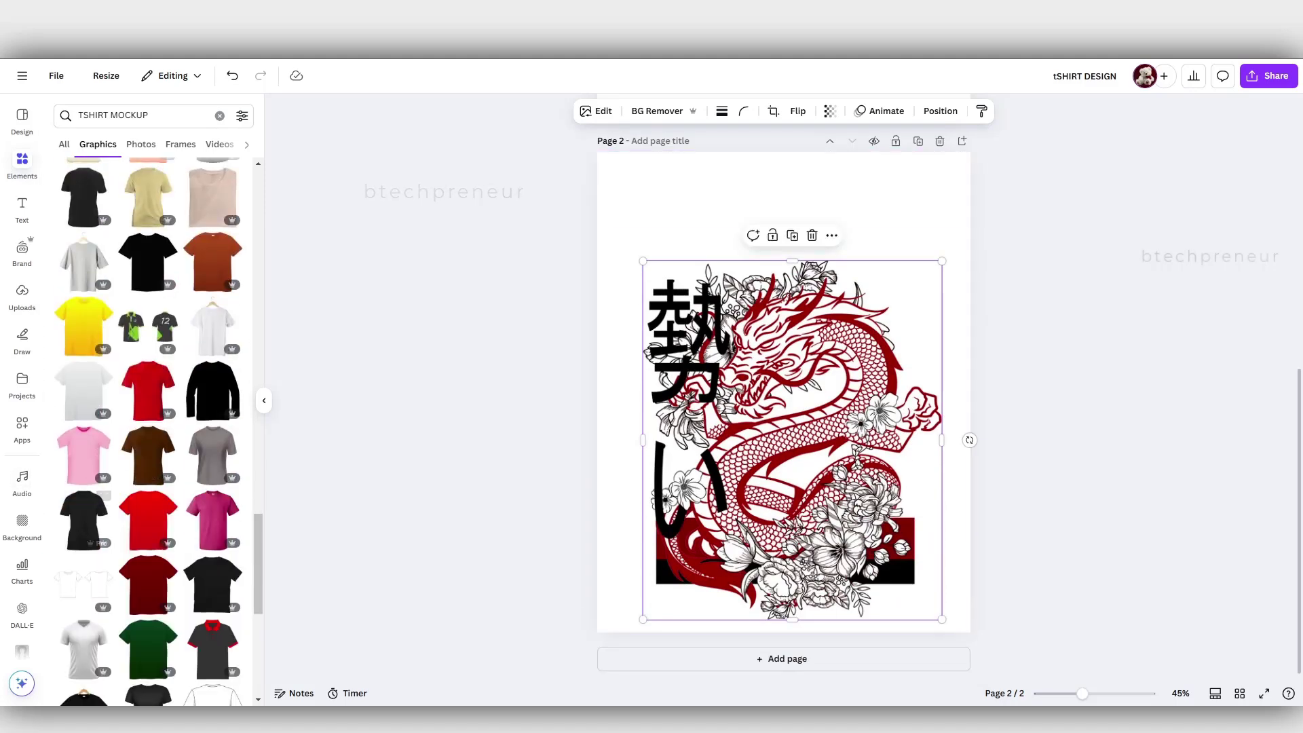
scroll(783, 407, "up", 6)
scroll(148, 432, "up", 15)
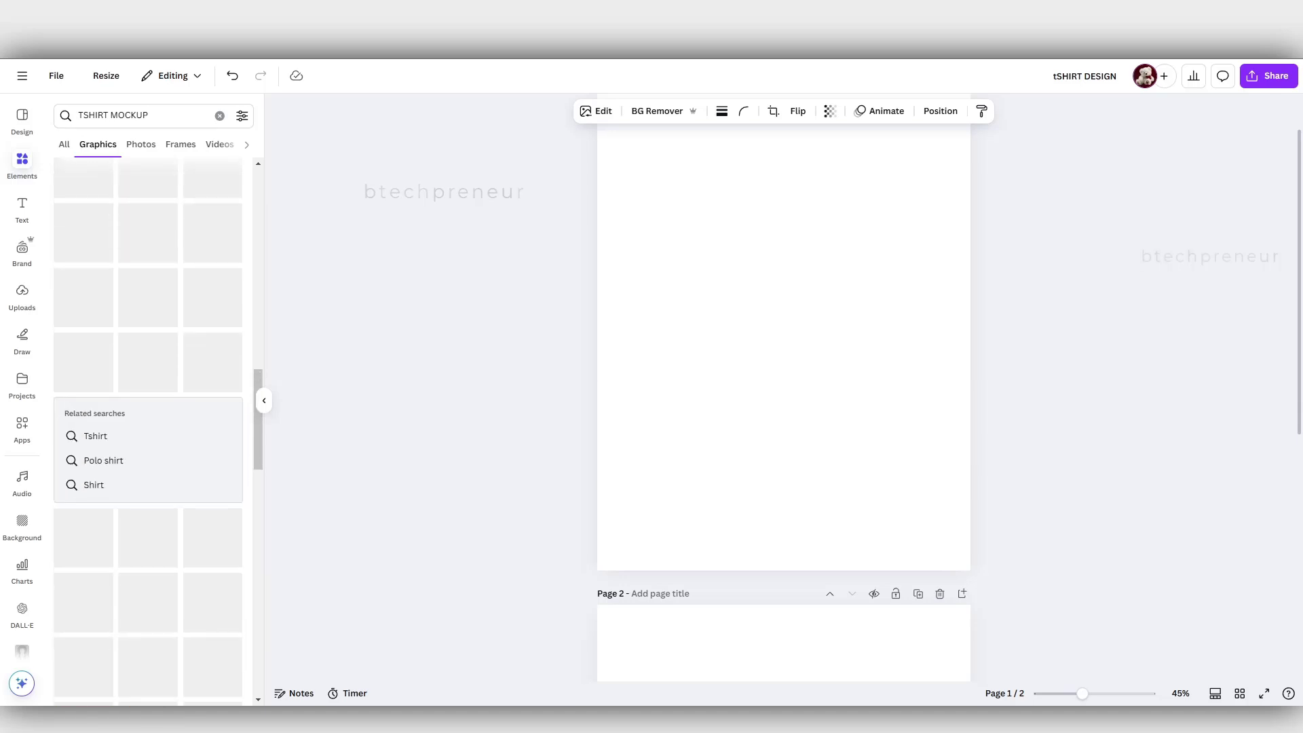
scroll(783, 407, "up", 1)
scroll(147, 431, "up", 6)
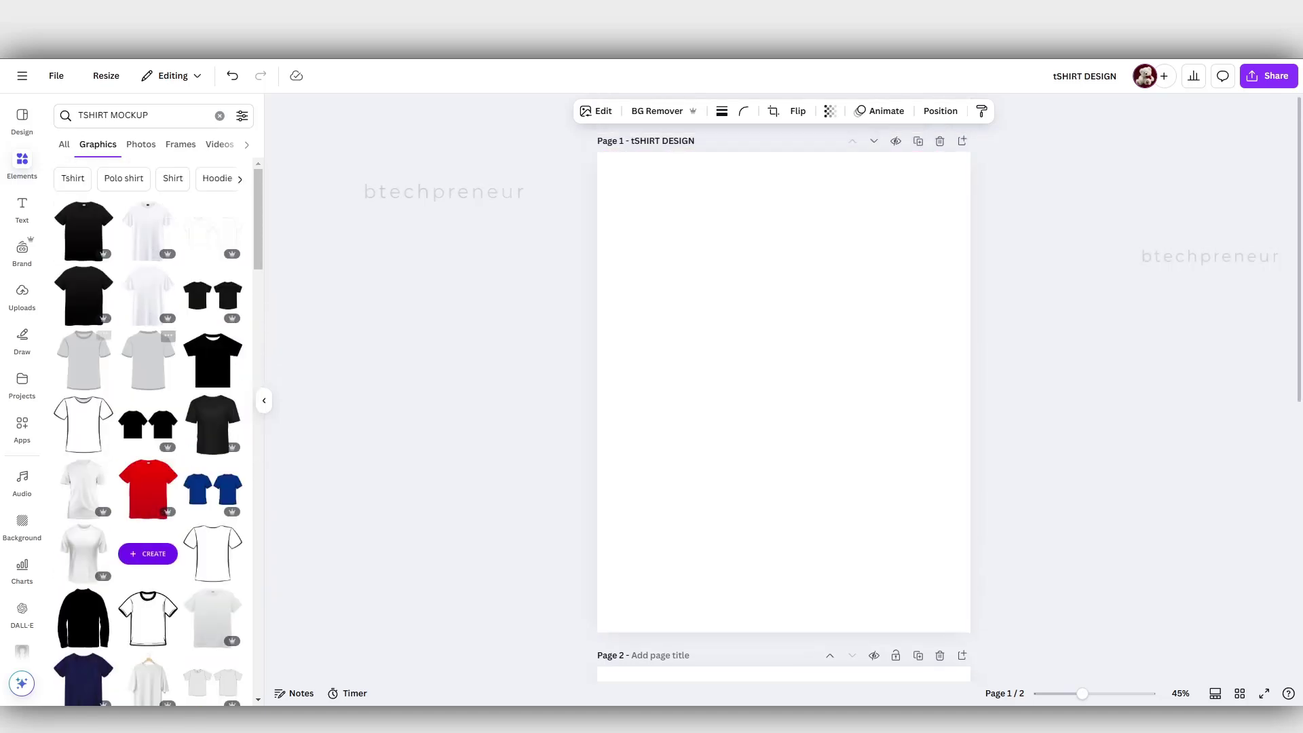
left_click_drag(83, 295, 783, 394)
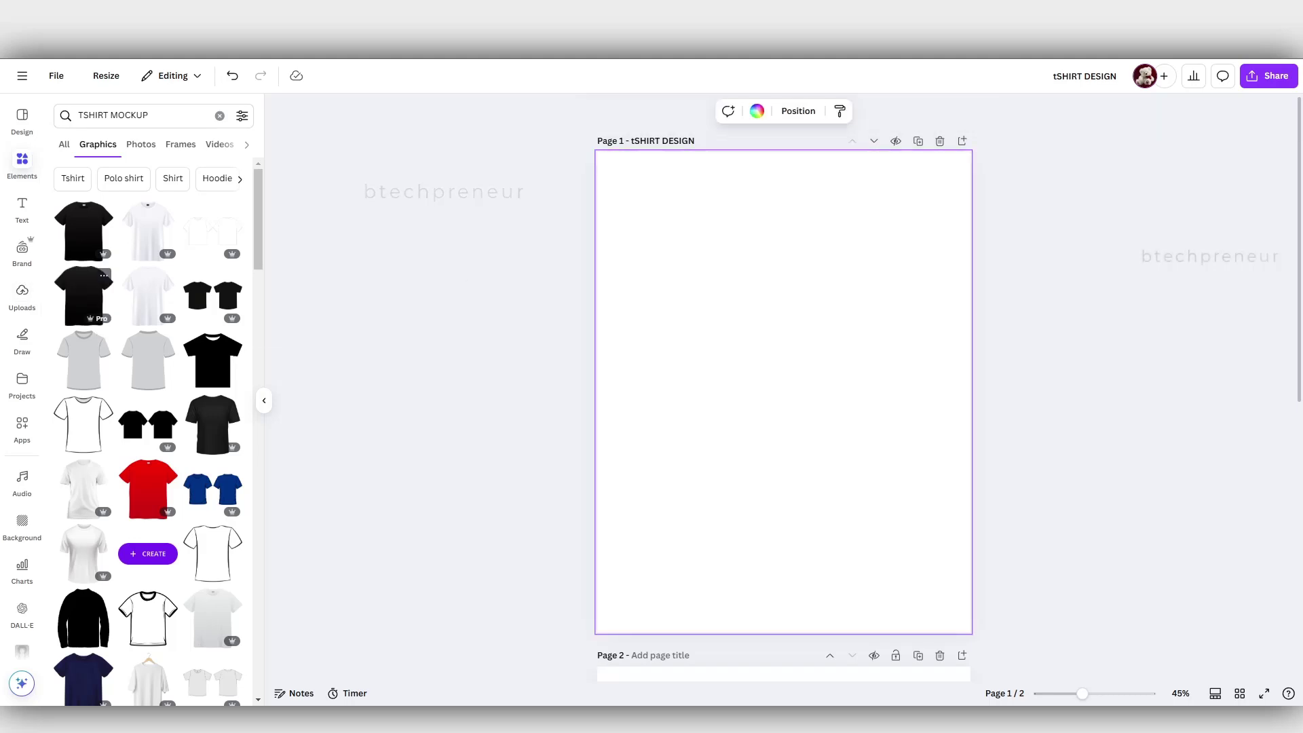
- Enlarge the black T-shirt to about the full page width and centre it on page 1
left_click_drag(825, 436, 734, 311)
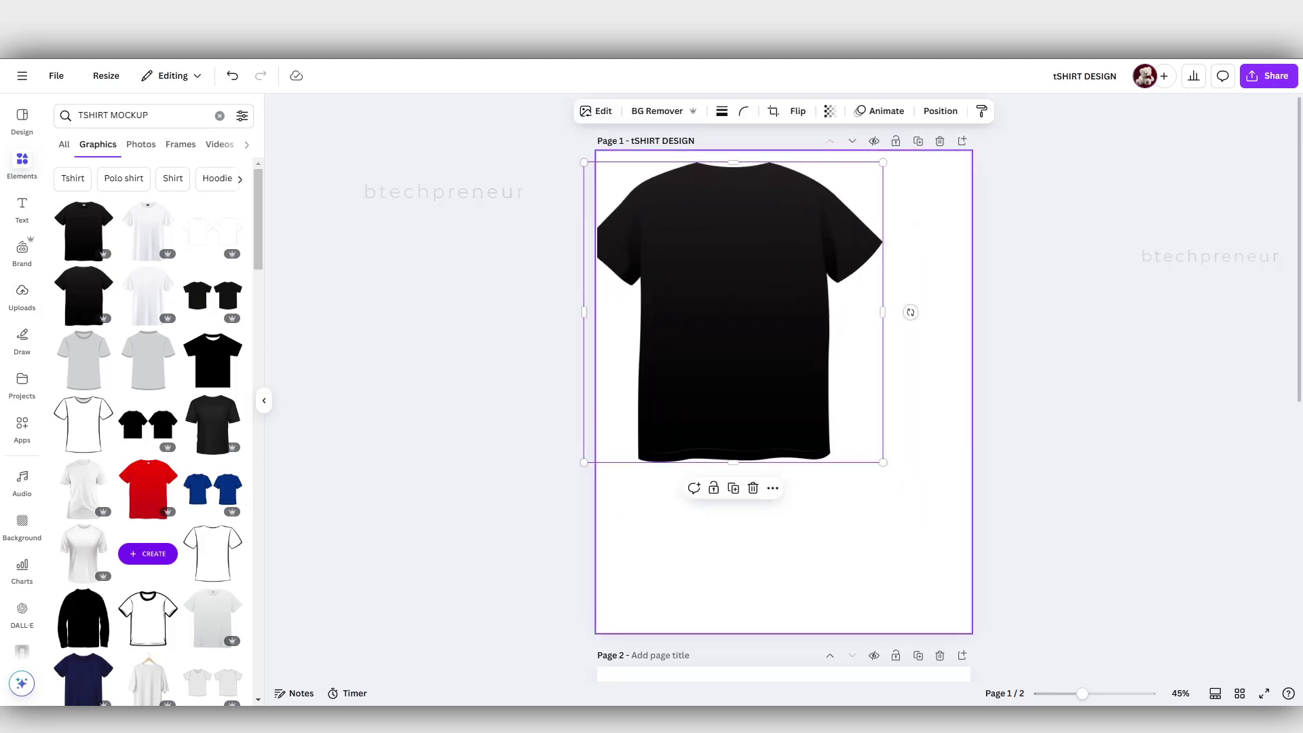
left_click_drag(883, 462, 959, 538)
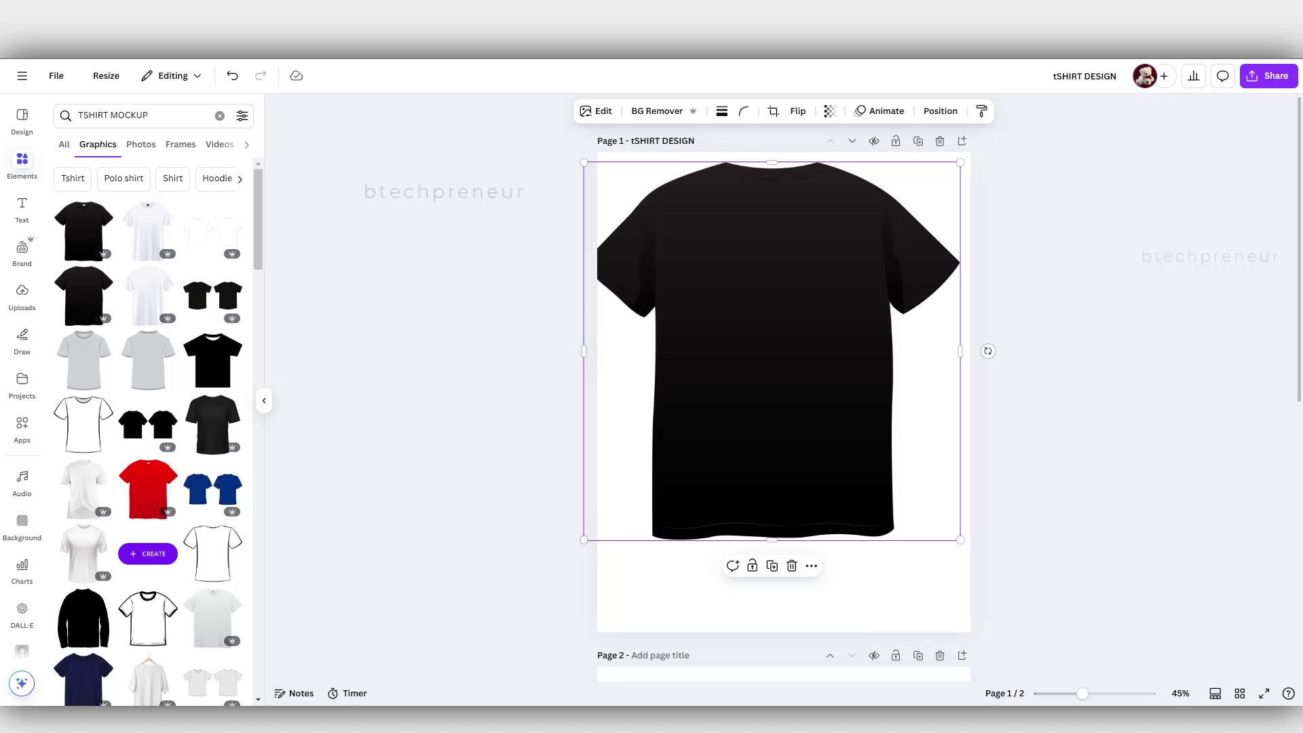
left_click_drag(771, 350, 785, 398)
- Copy the dragon graphic from page 2 onto the black T-shirt on page 1
scroll(785, 401, "down", 7)
left_click(787, 434)
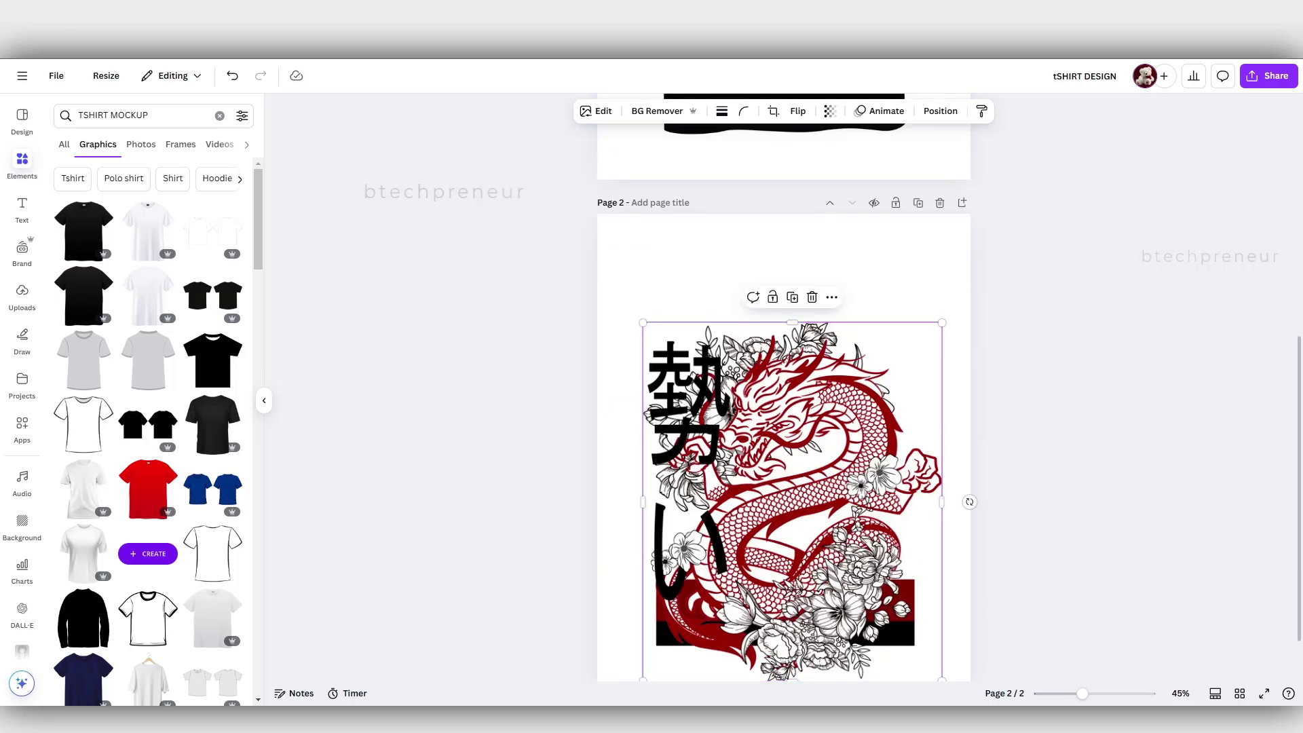
scroll(783, 400, "up", 5)
key("ctrl+v")
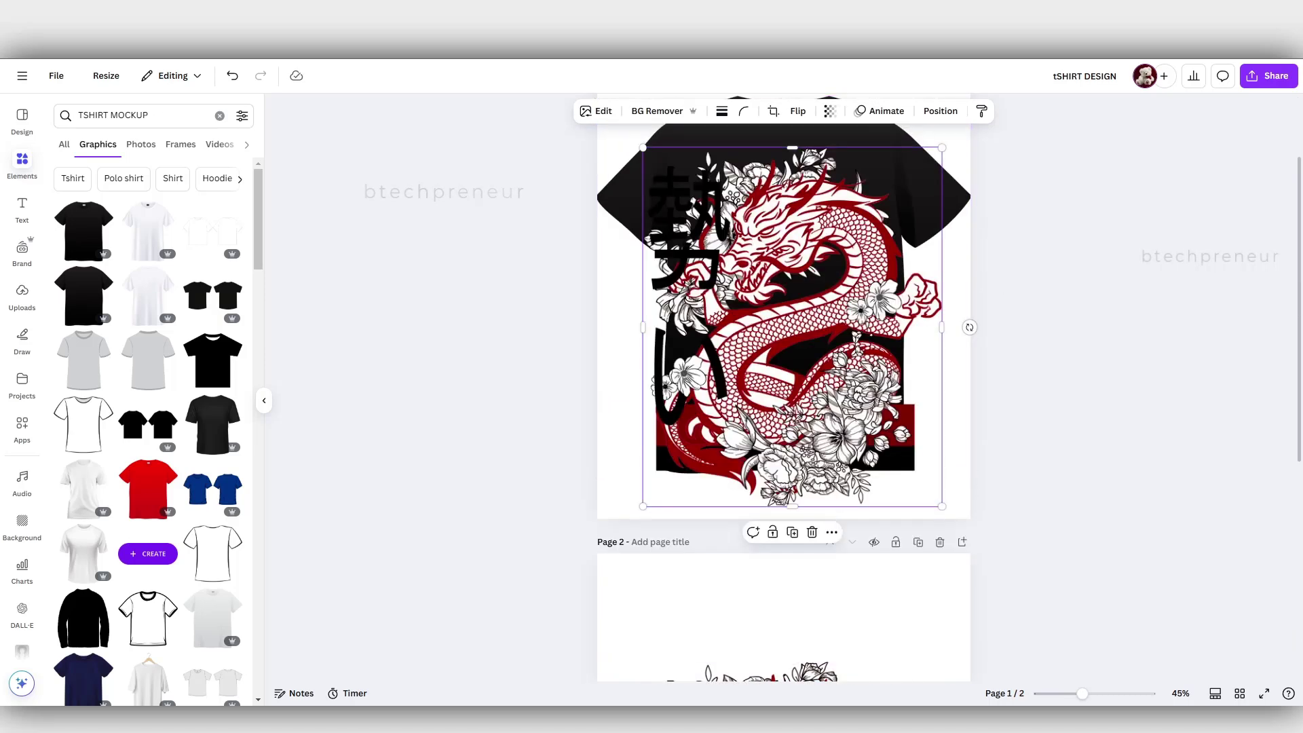
- Shrink the copied dragon graphic and centre it on the body of the black T-shirt
left_click_drag(940, 506, 826, 369)
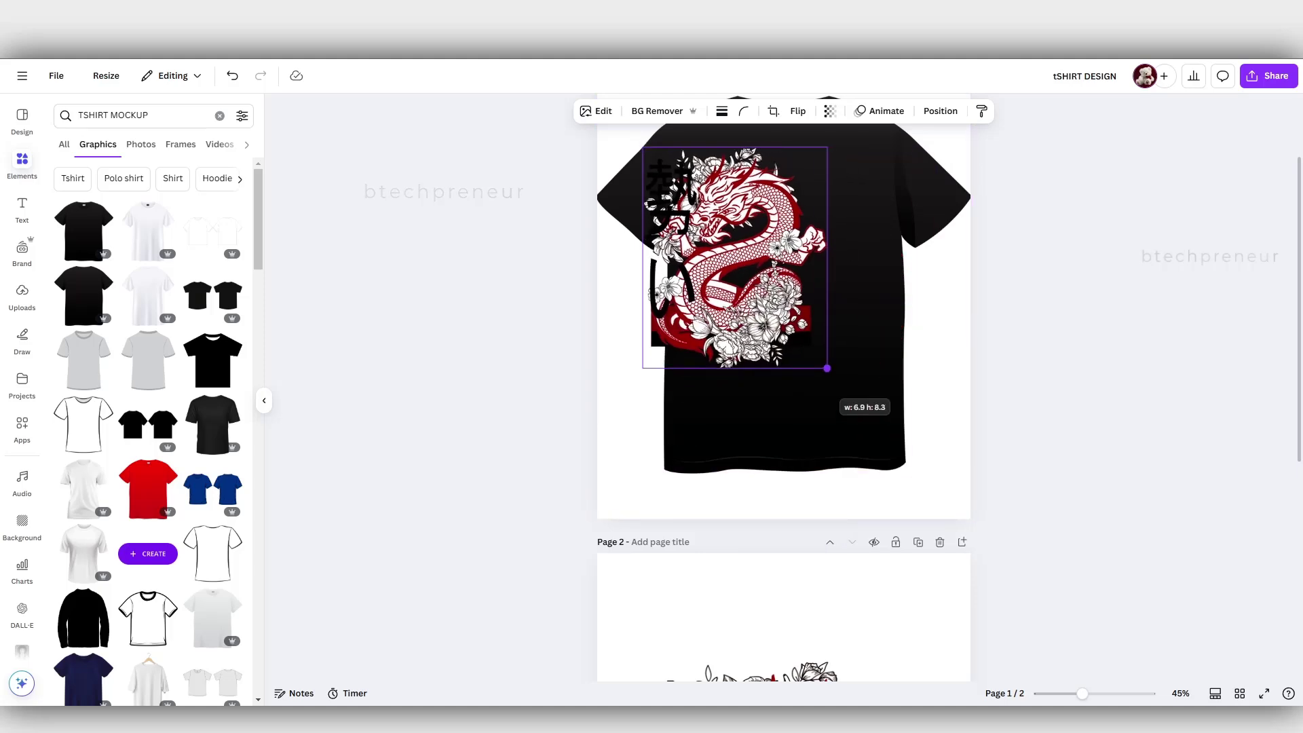
left_click_drag(733, 258, 776, 296)
scroll(783, 400, "up", 2)
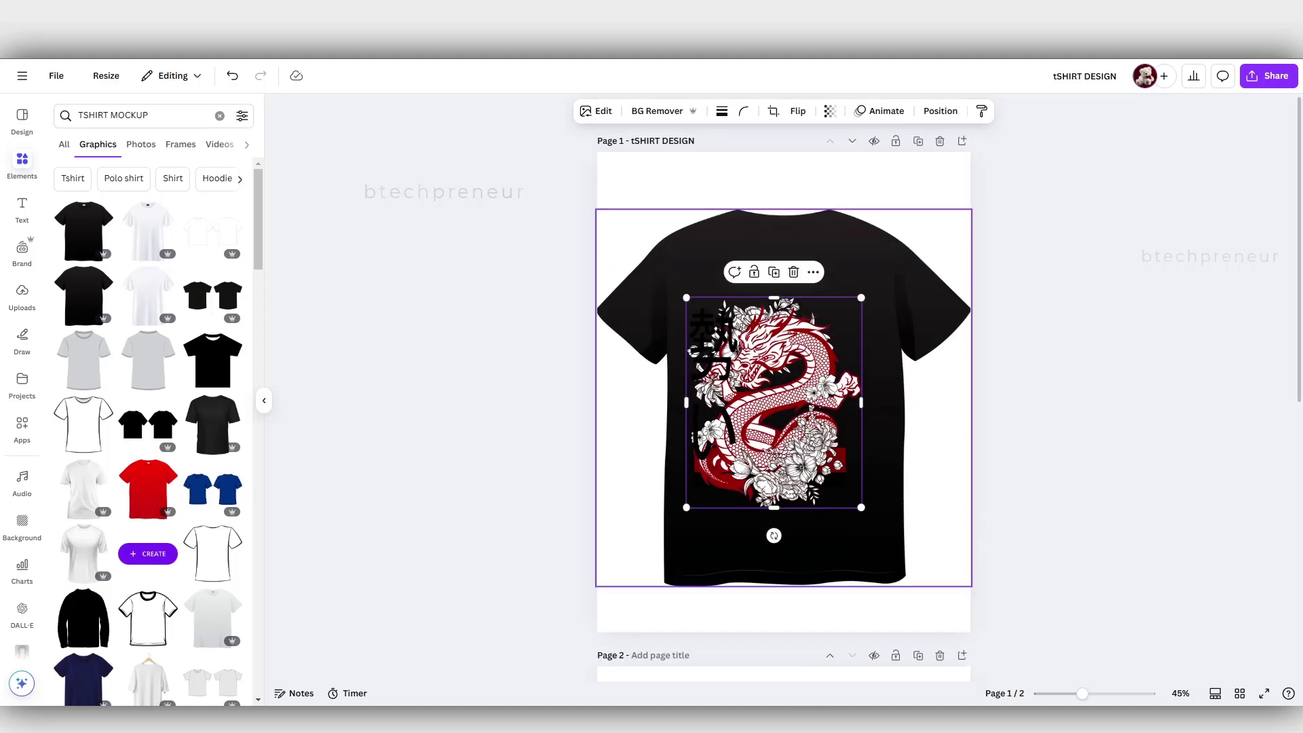
left_click_drag(685, 507, 717, 470)
left_click_drag(789, 383, 787, 400)
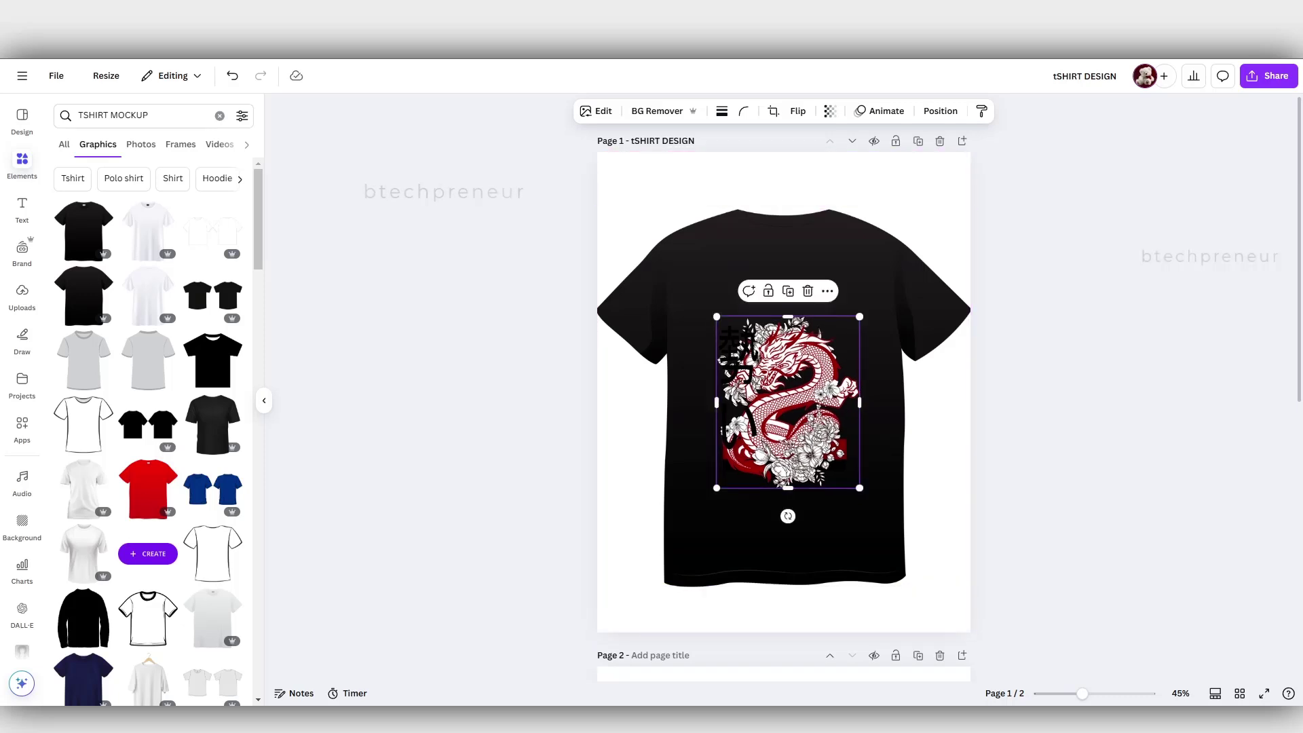
- Select the black T-shirt image and open the Mockups app from its image editing options
left_click(753, 179)
left_click(753, 261)
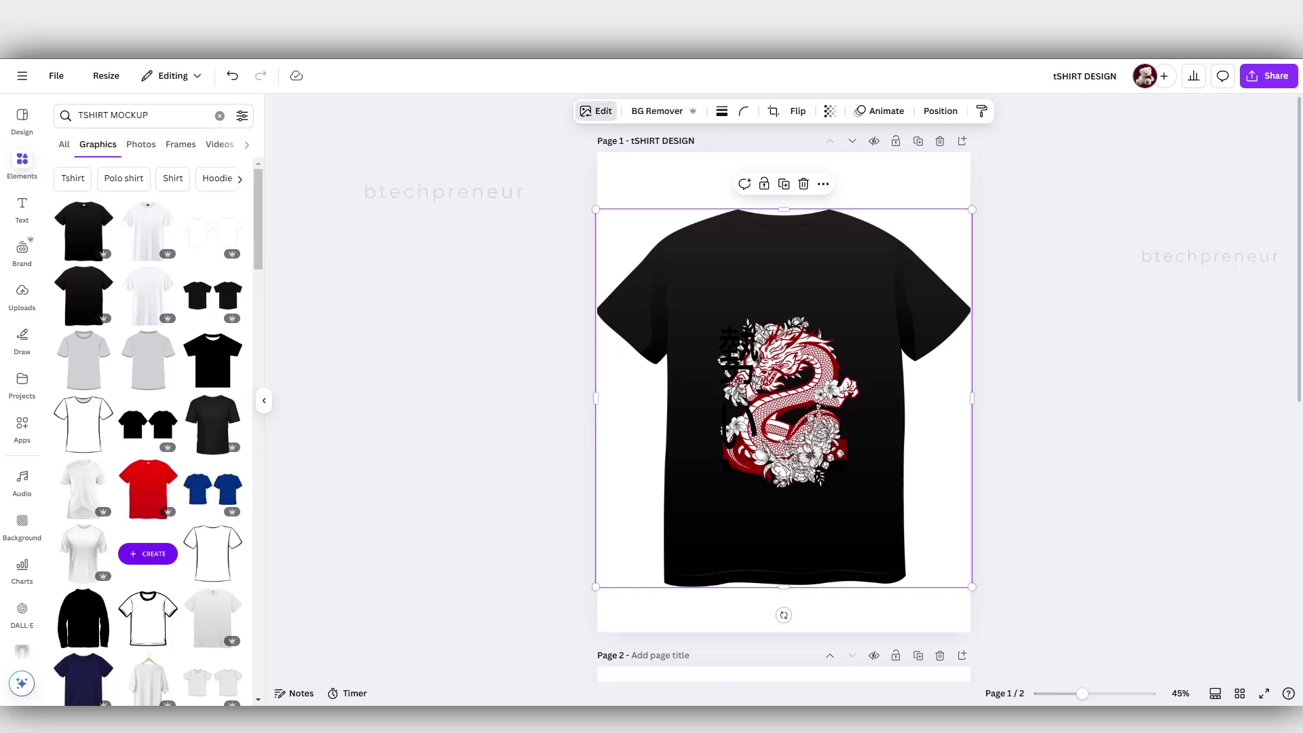
left_click(596, 111)
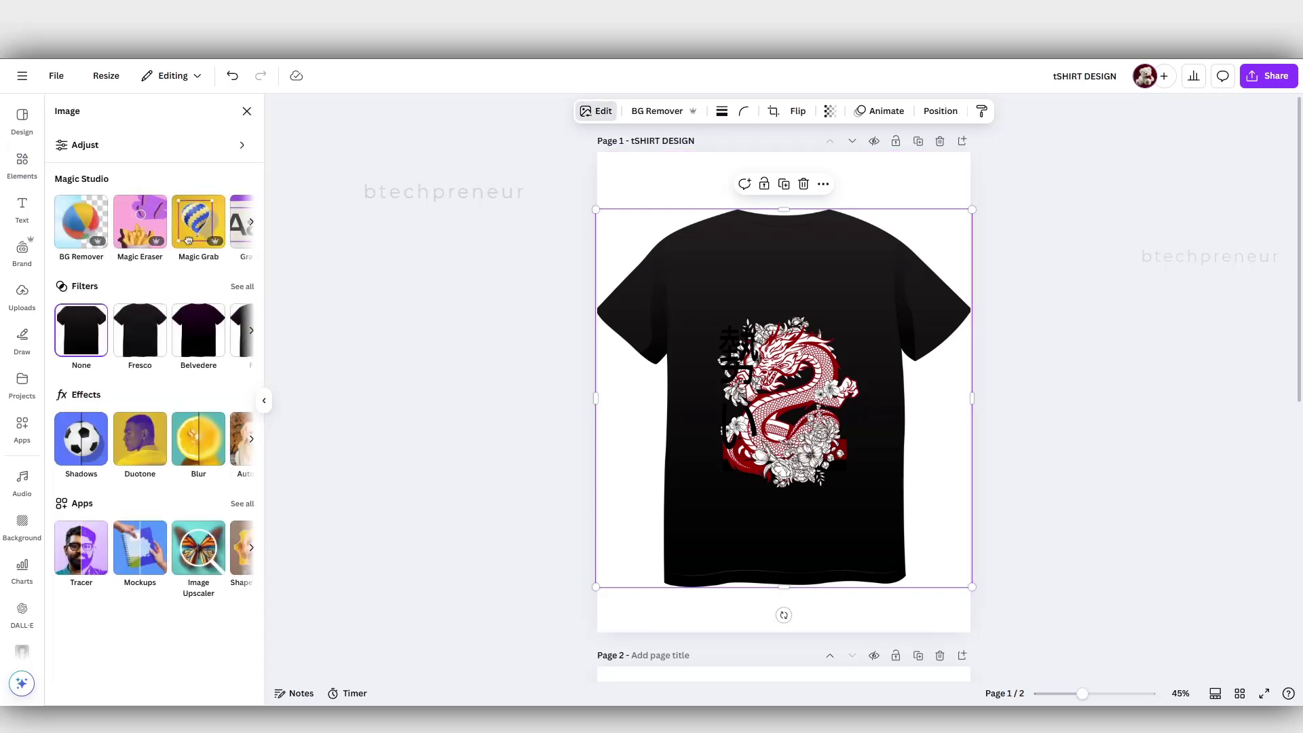
left_click(140, 547)
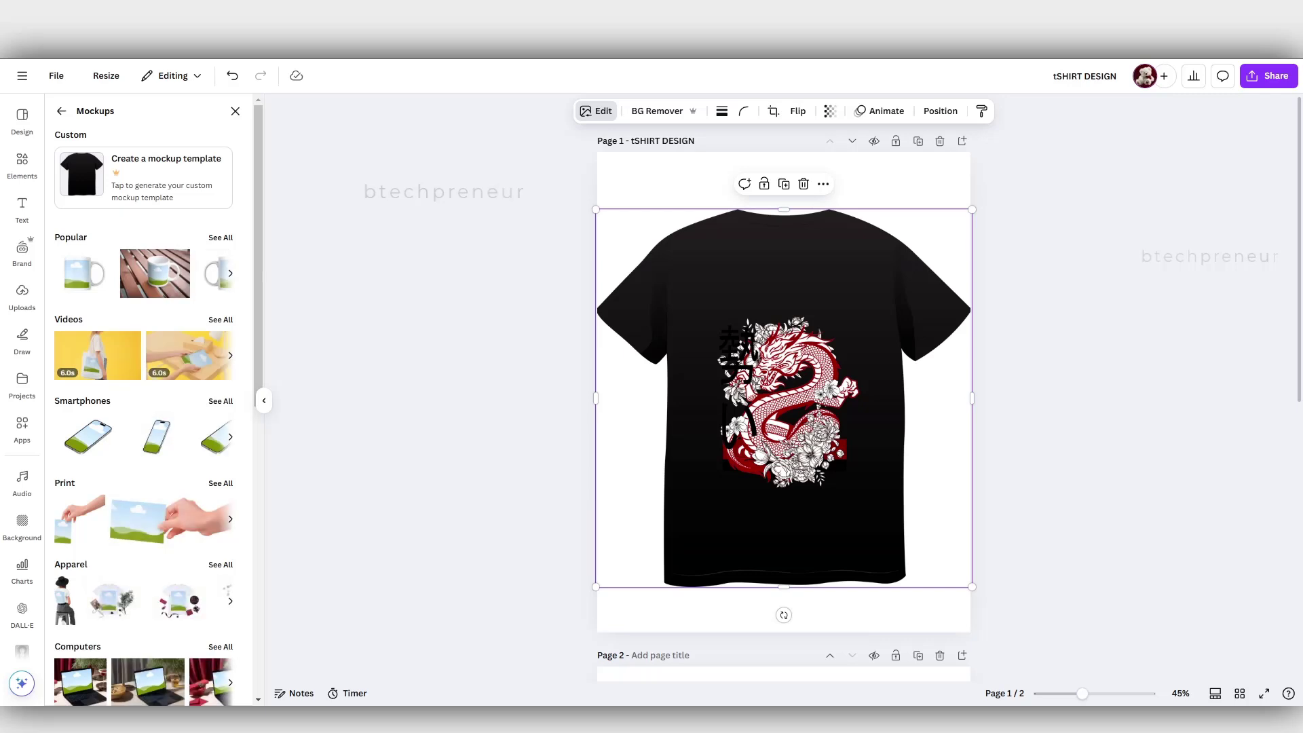
- Open the full list of Apparel mockups and group the dragon graphic with the black T-shirt on page 1
scroll(143, 408, "down", 3)
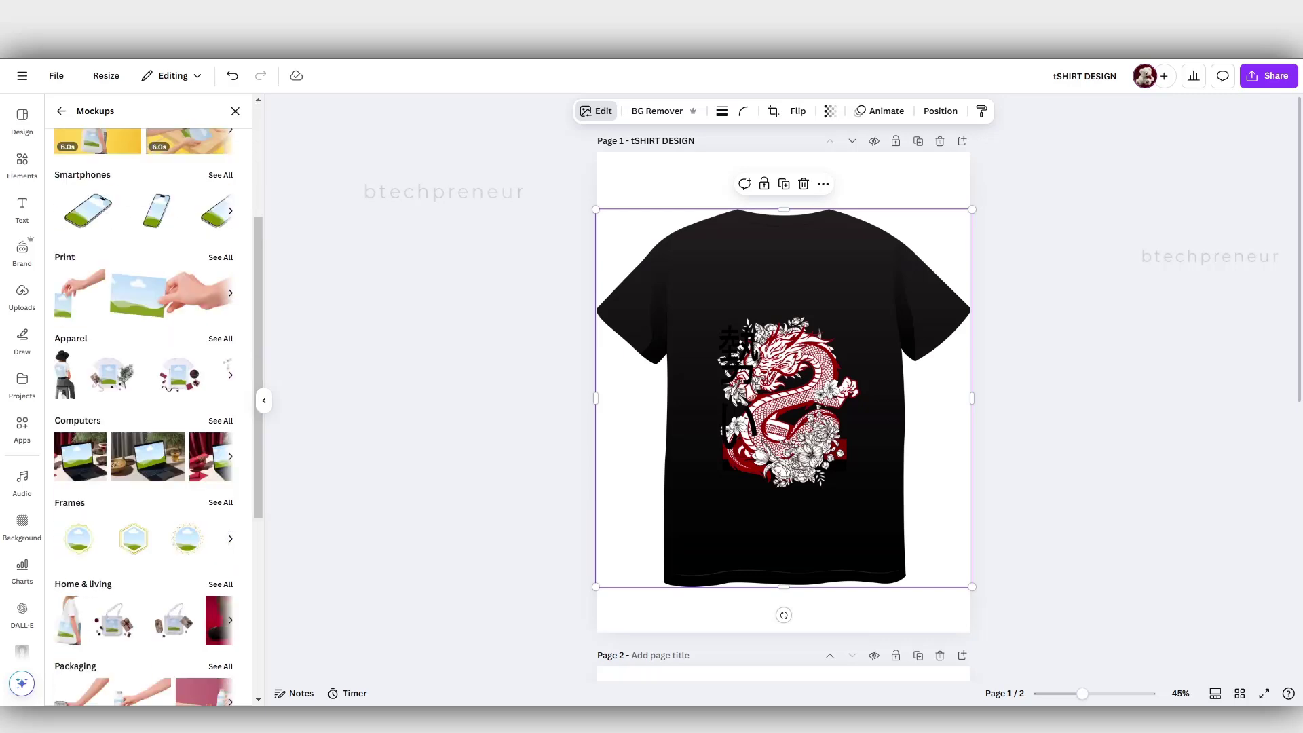
left_click(220, 339)
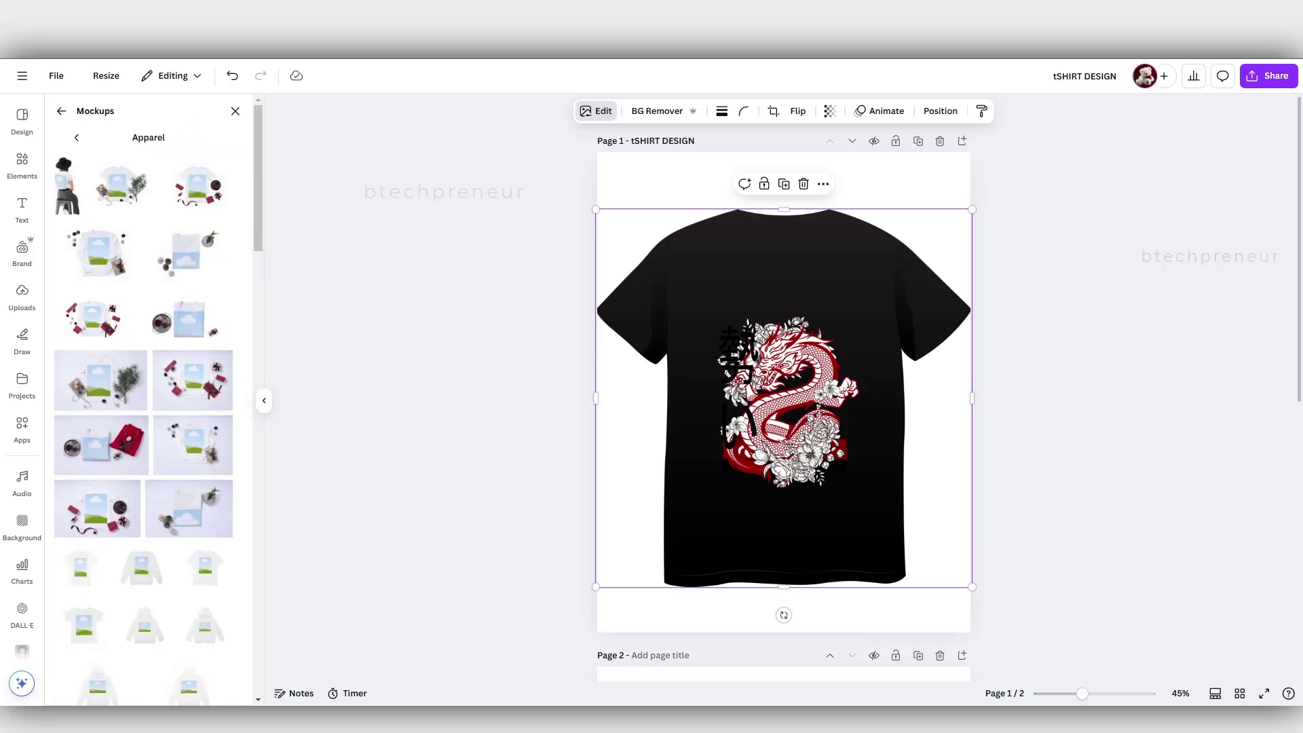
left_click(788, 401)
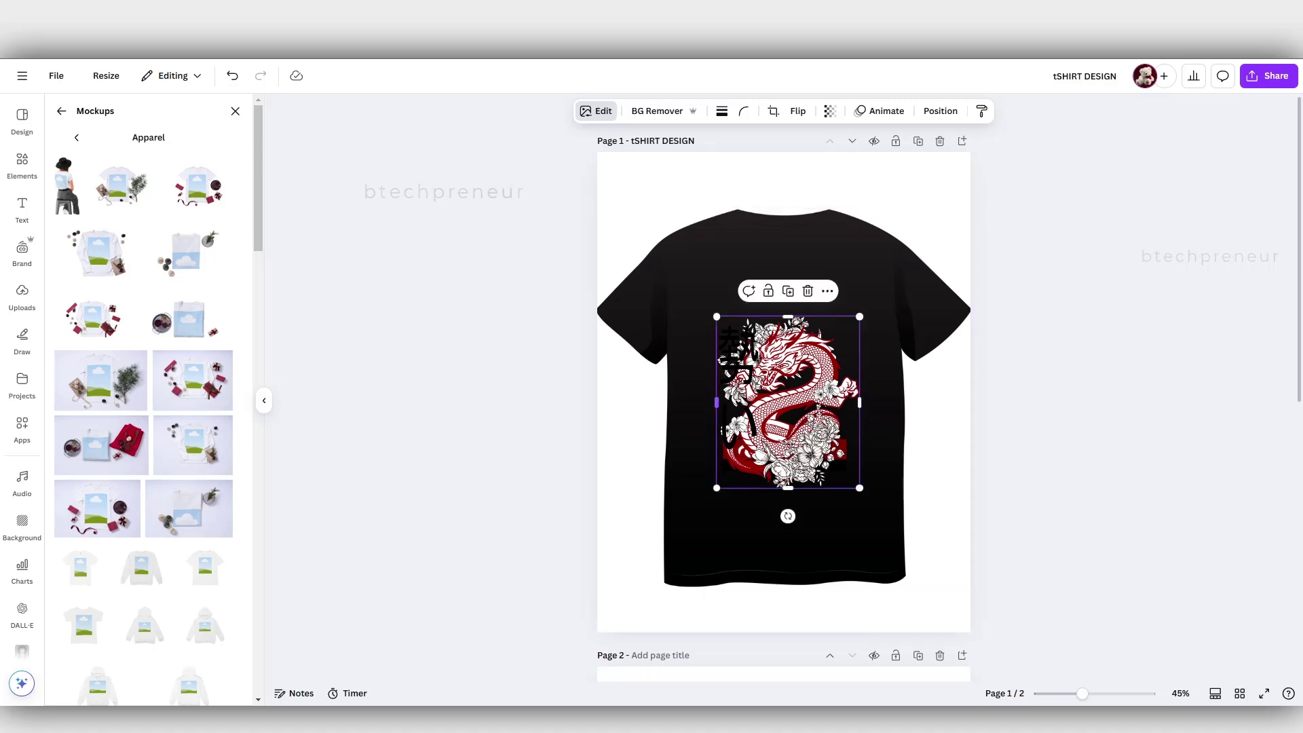
left_click(871, 306, "shift")
key("ctrl+g")
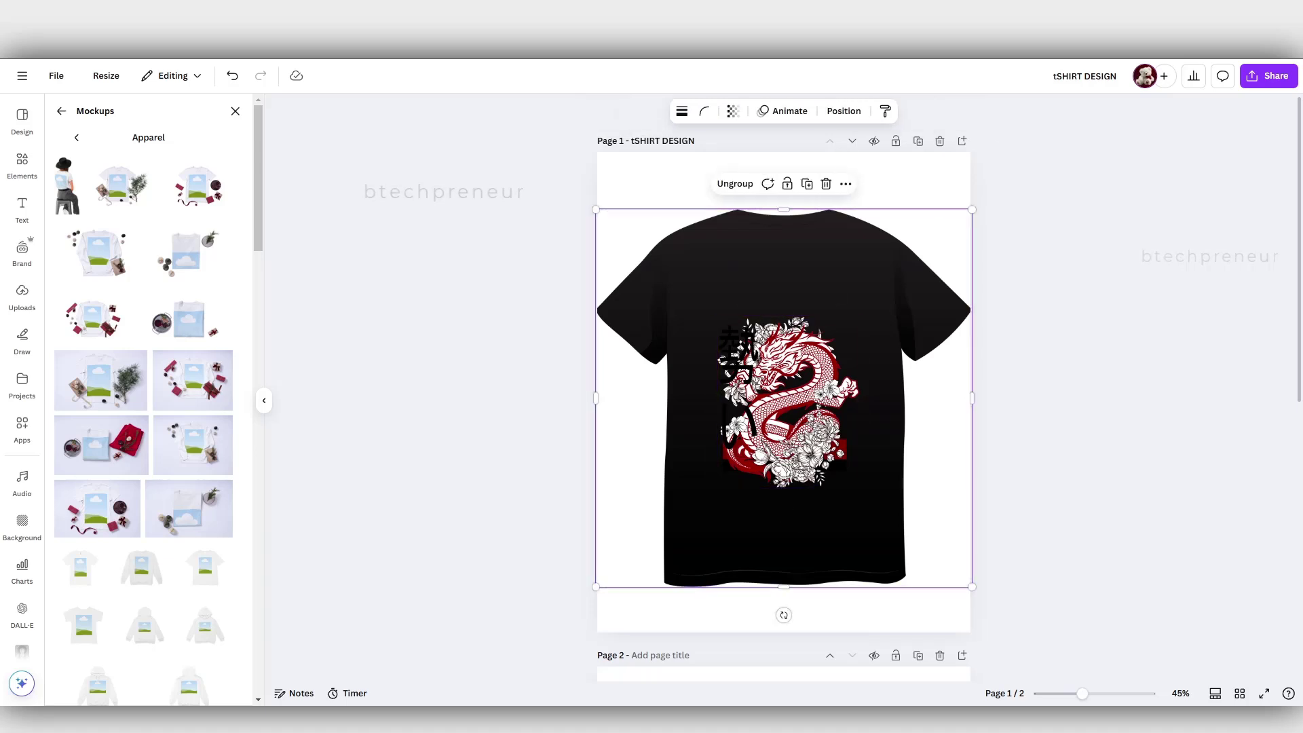
- Add the apparel mockup of a man in a white sweatshirt beside a bicycle and enlarge it to span the width of page 1
scroll(143, 407, "down", 6)
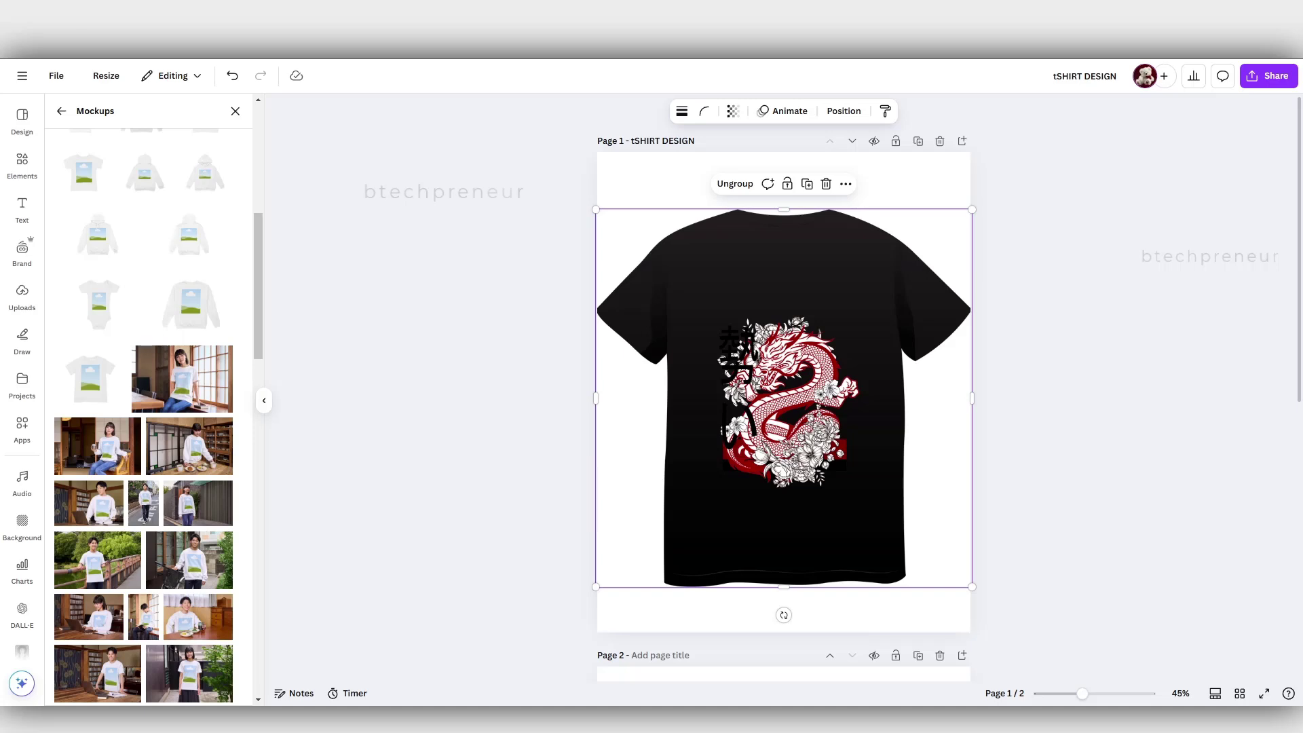
scroll(142, 407, "down", 3)
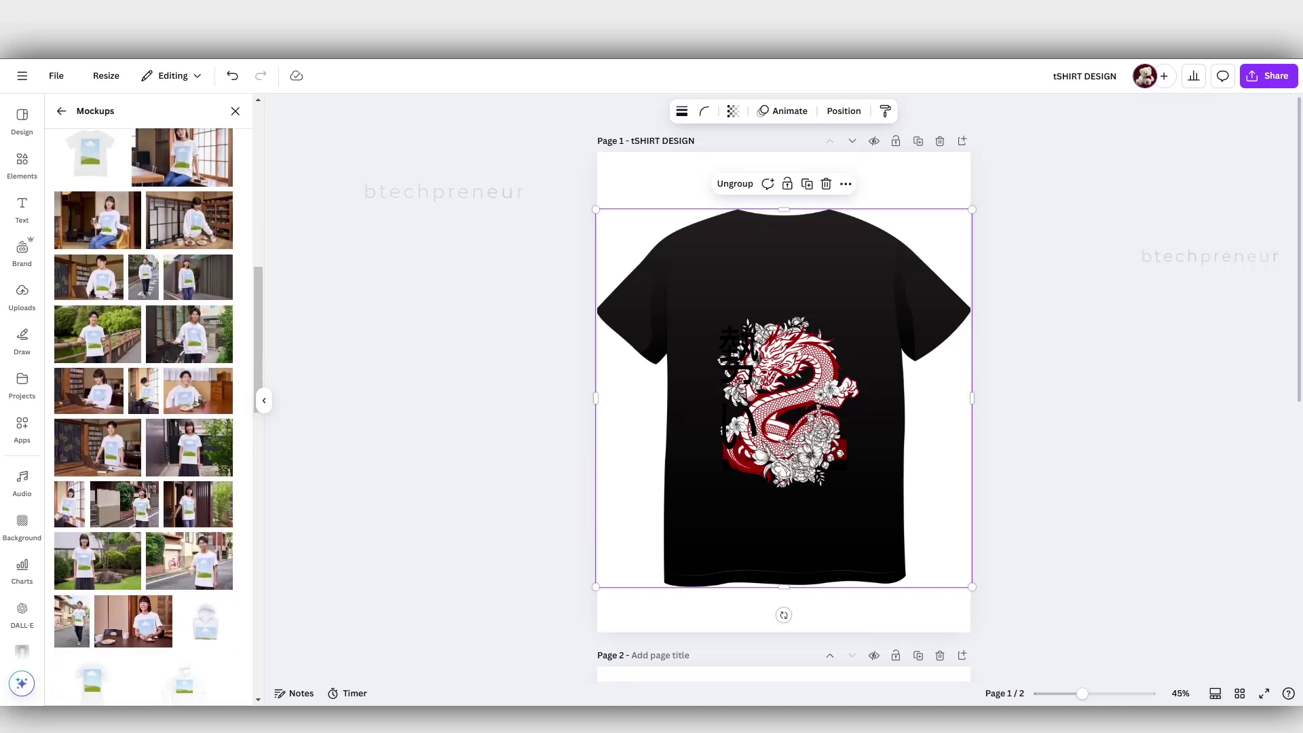
left_click(190, 334)
left_click_drag(787, 391, 614, 254)
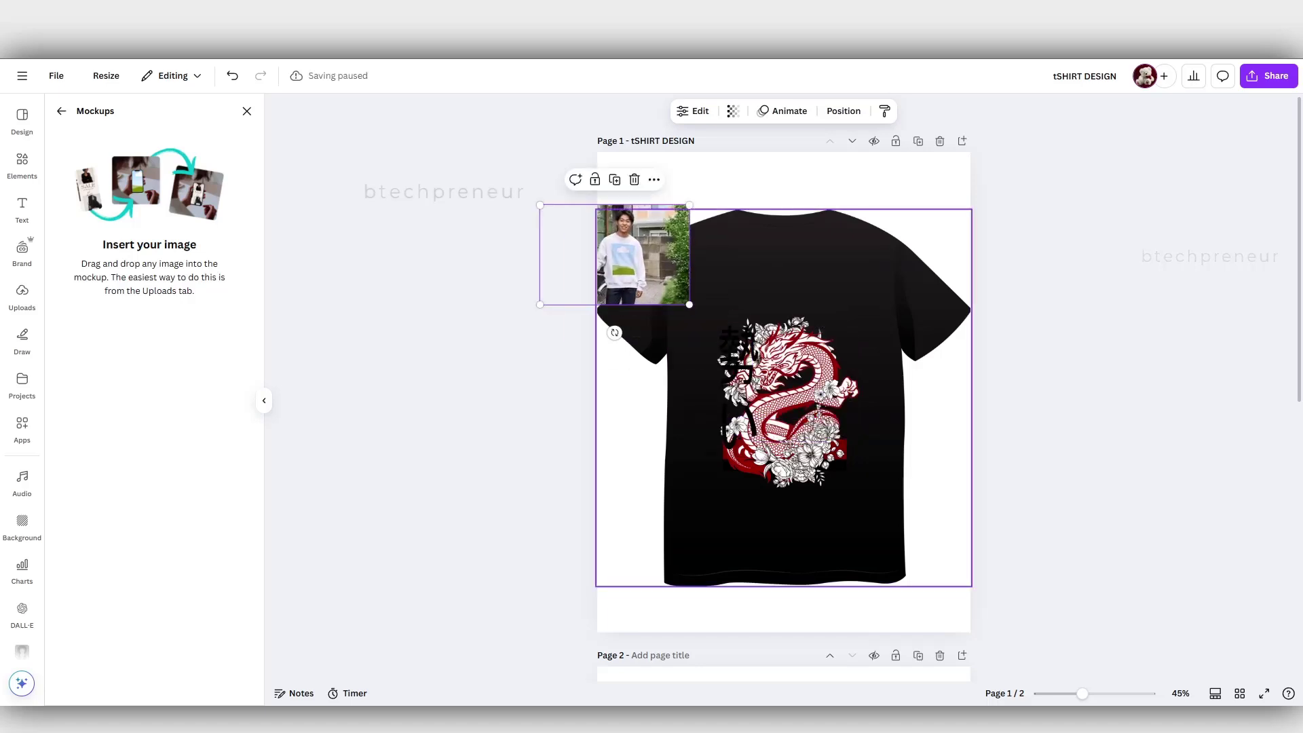
left_click_drag(690, 304, 1009, 497)
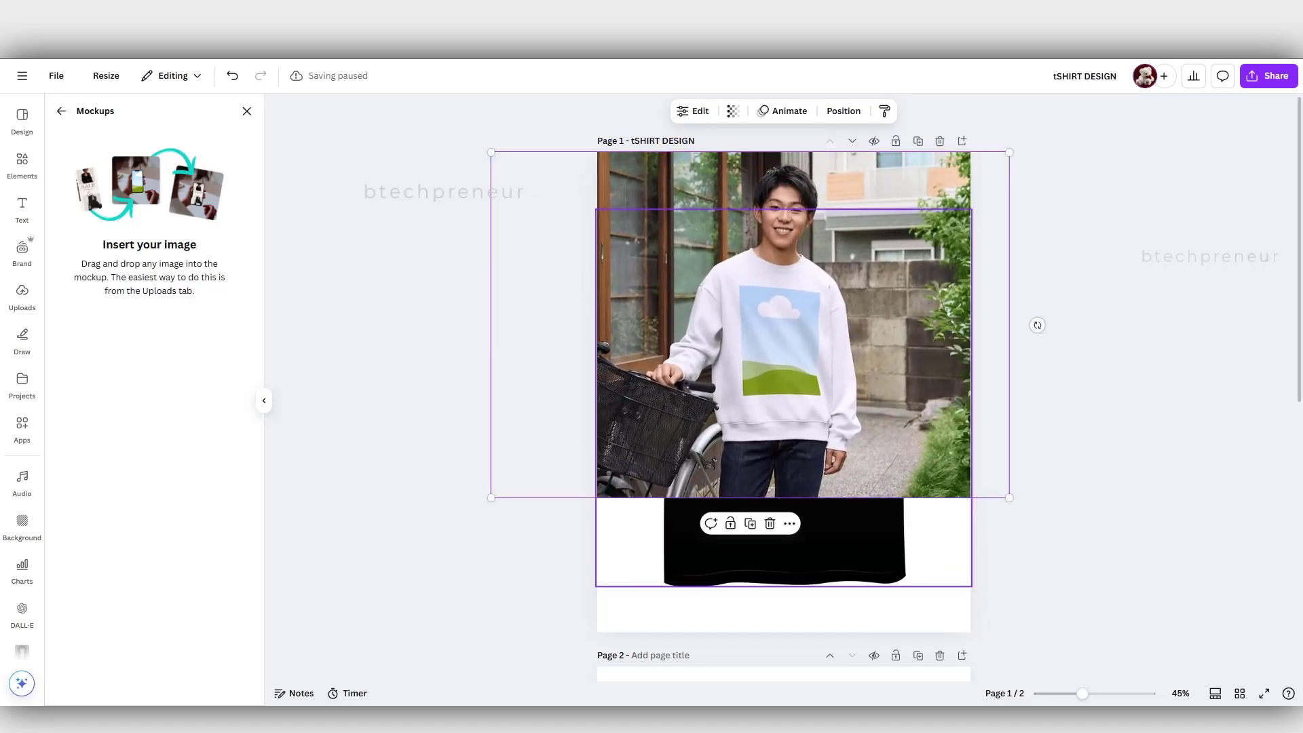
left_click_drag(780, 339, 797, 371)
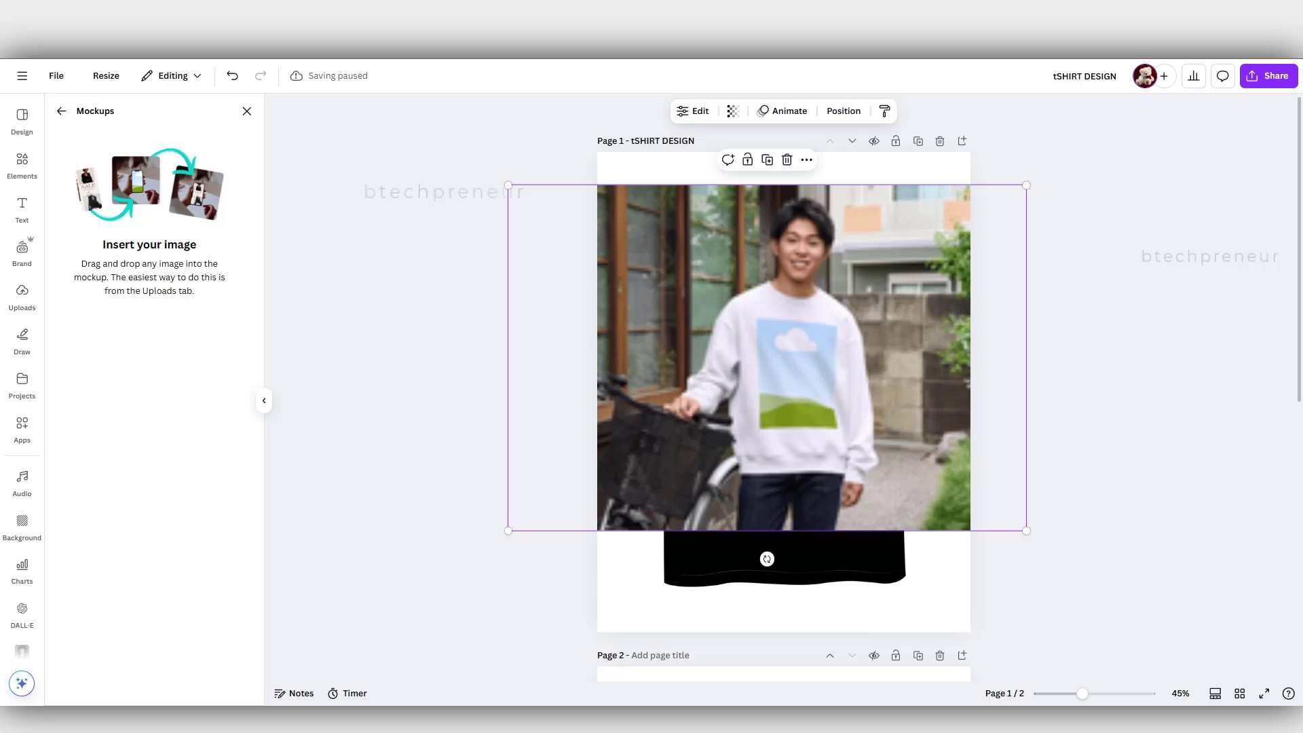
- Bring the grouped black T-shirt in front of the mockup photo, shrink it and place it over the sweatshirt's print area
left_click(807, 559)
left_click_drag(807, 560, 680, 598)
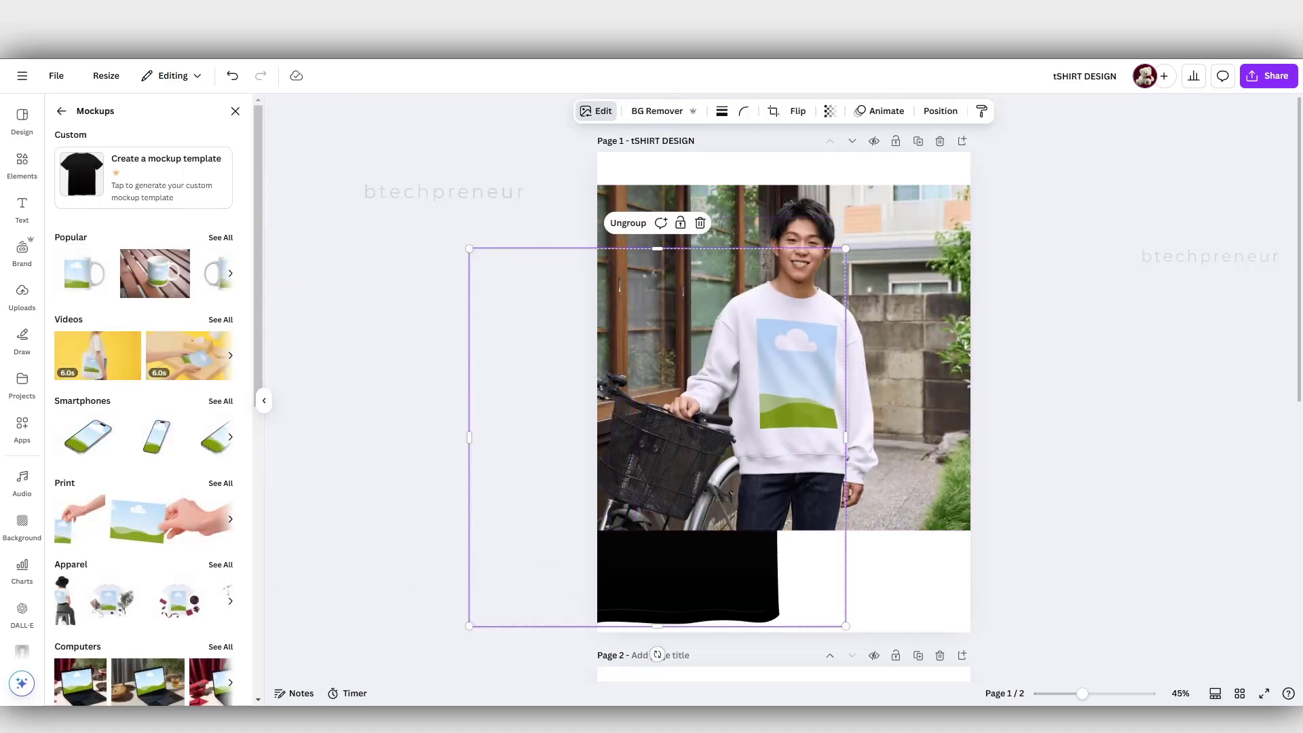
key("ctrl+]")
left_click_drag(691, 446, 837, 387)
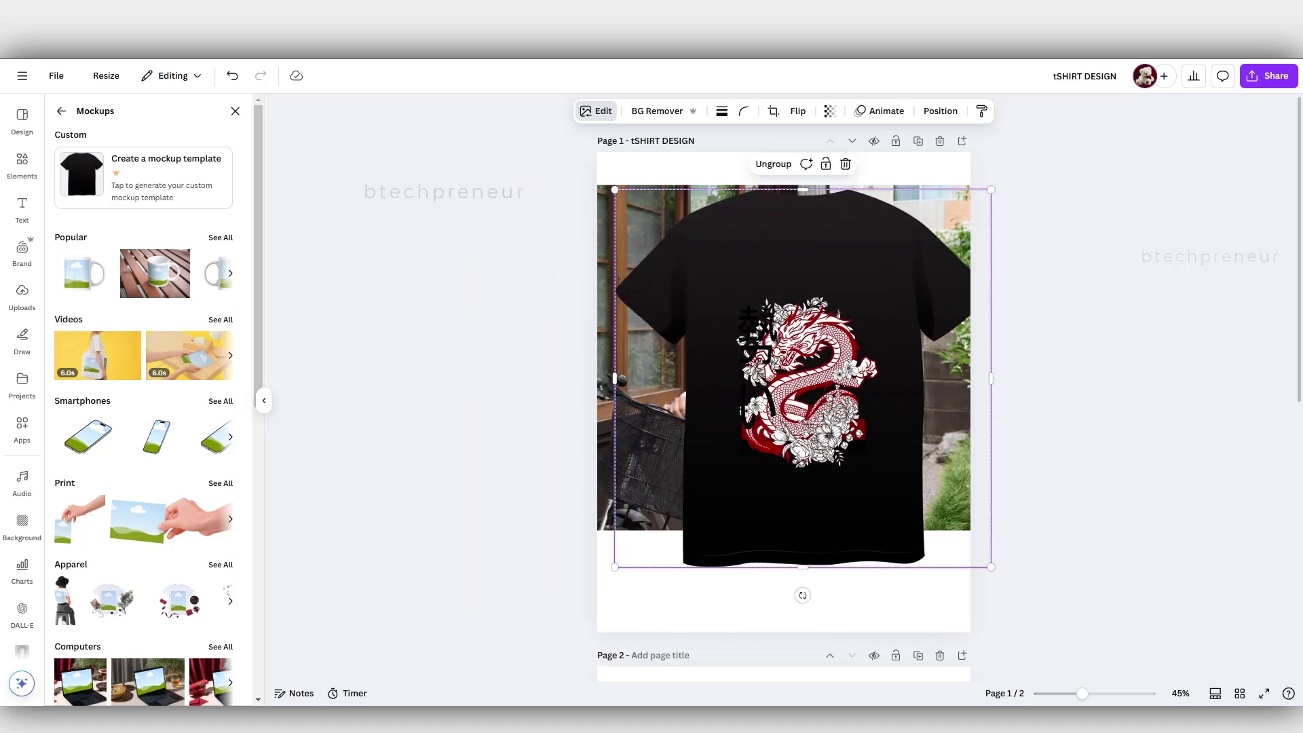
left_click_drag(990, 567, 767, 343)
left_click_drag(706, 281, 808, 386)
- Move the small T-shirt group to page 2 and insert page 2's large dragon graphic into the sweatshirt mockup's image area
scroll(793, 372, "down", 5)
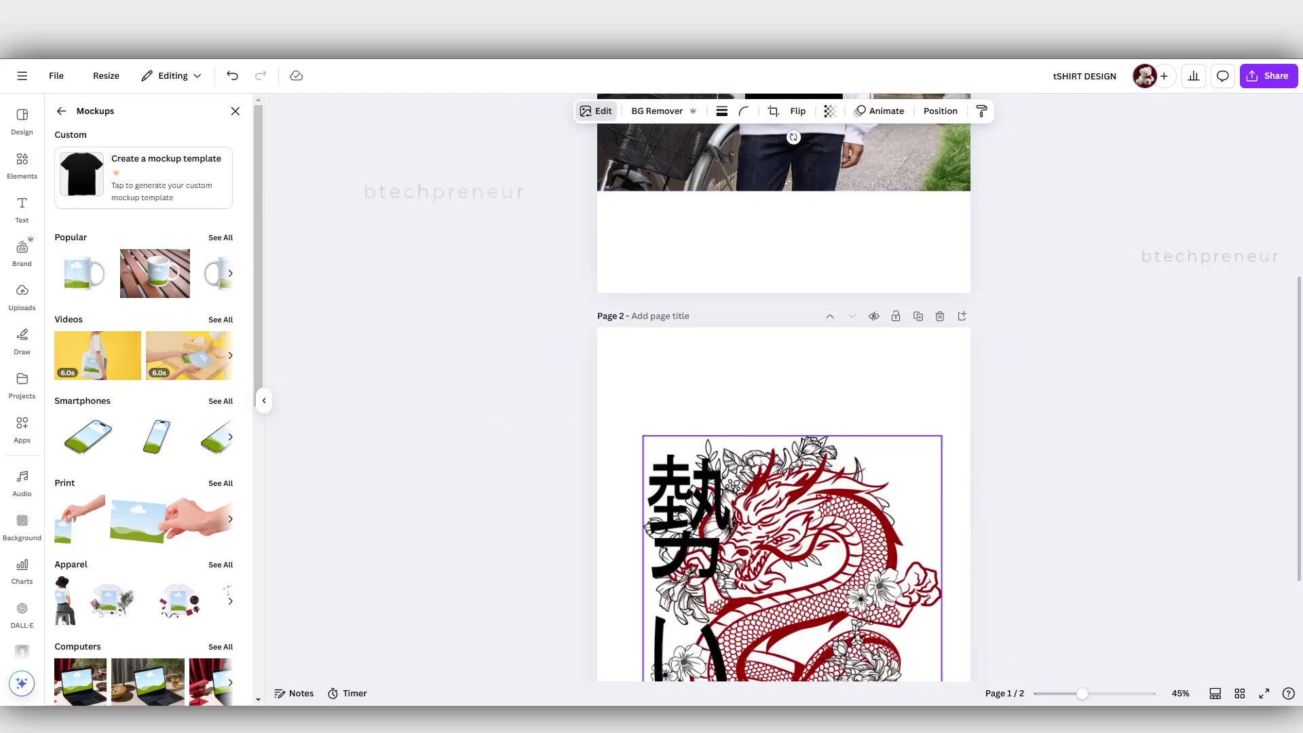
left_click(791, 557)
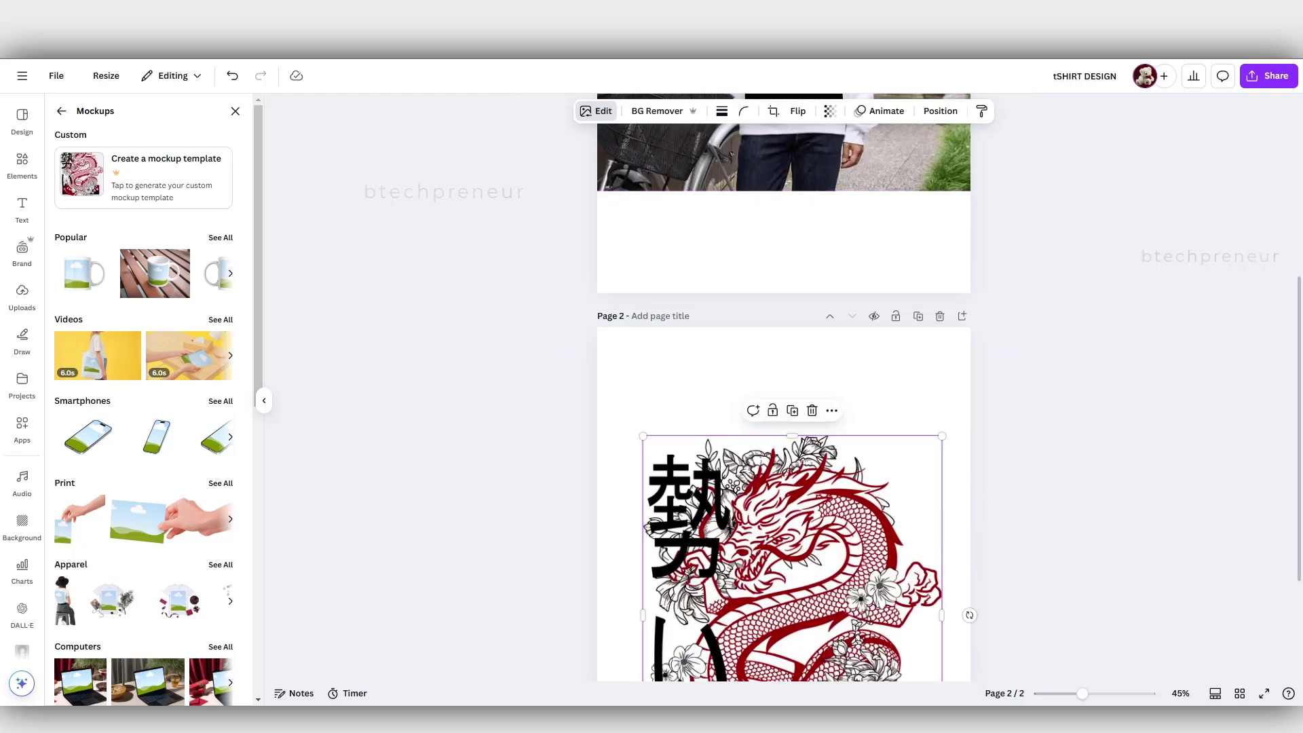
scroll(792, 557, "up", 5)
scroll(799, 502, "down", 6)
left_click_drag(793, 374, 736, 273)
scroll(736, 273, "up", 3)
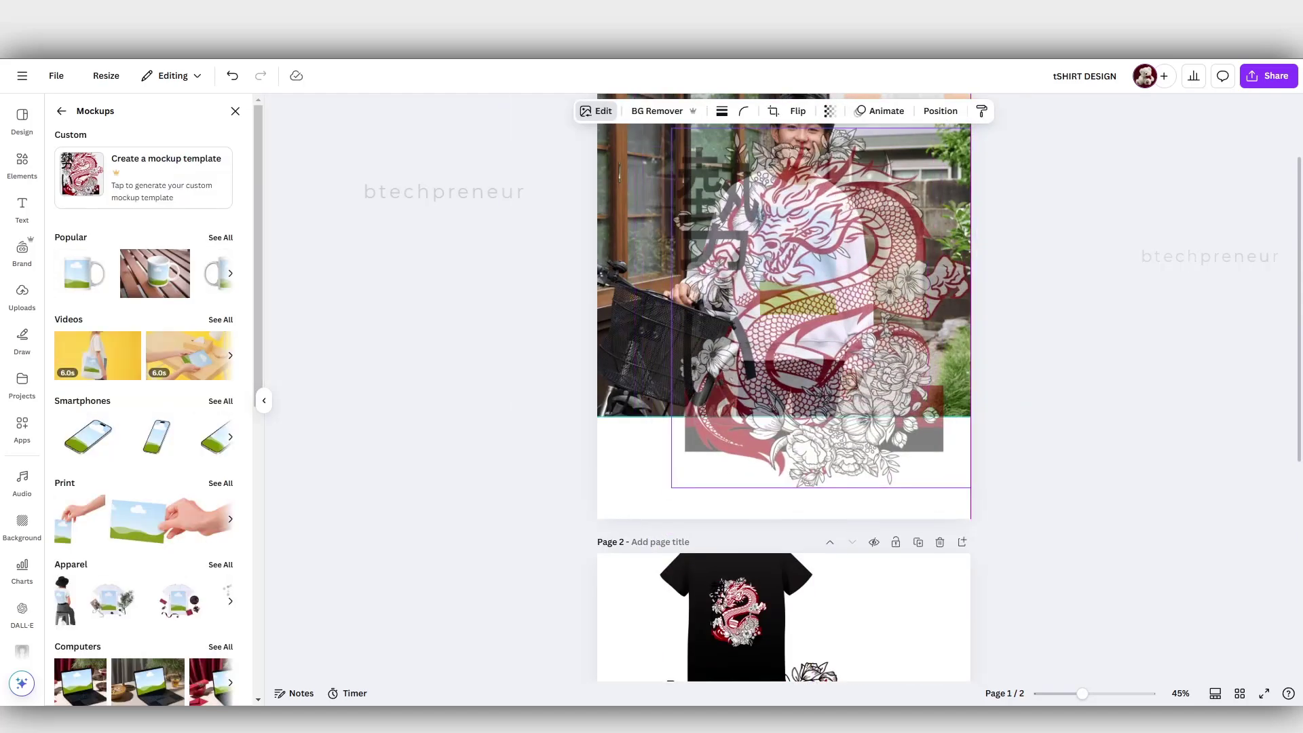
left_click(765, 243)
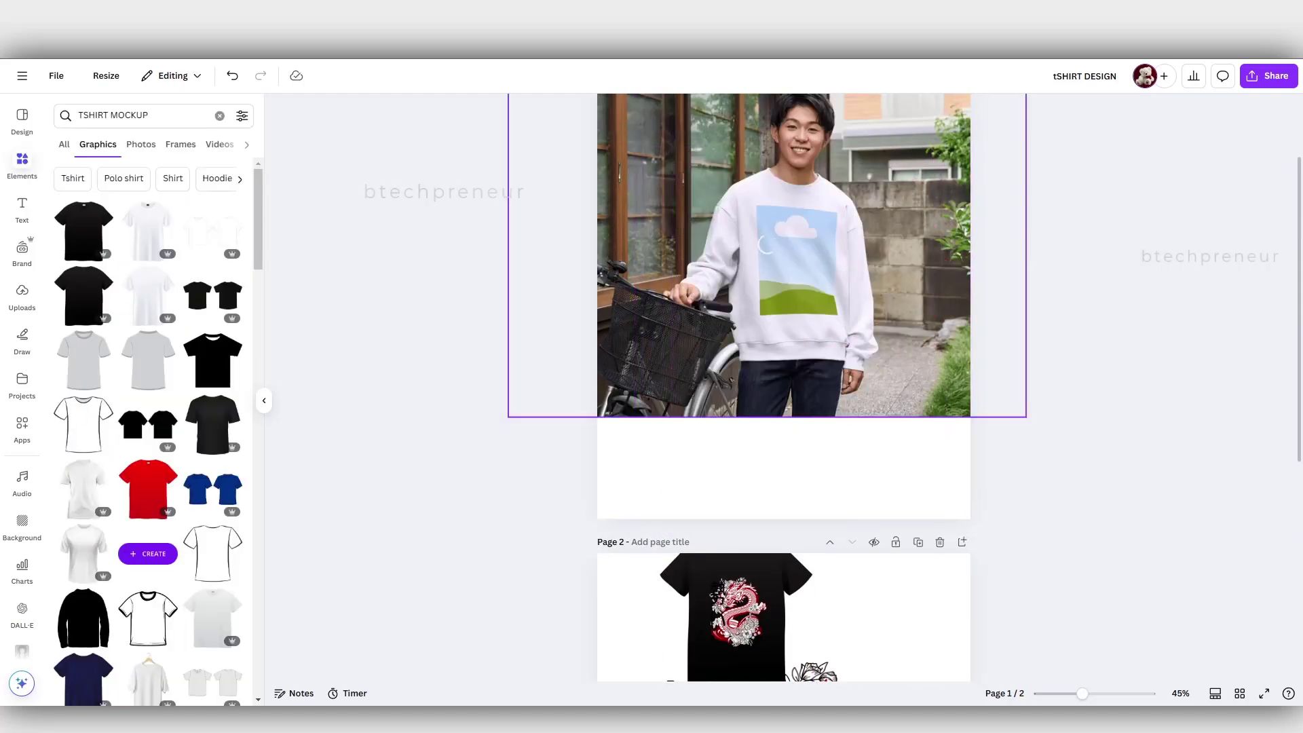
scroll(781, 306, "up", 2)
left_click(780, 306)
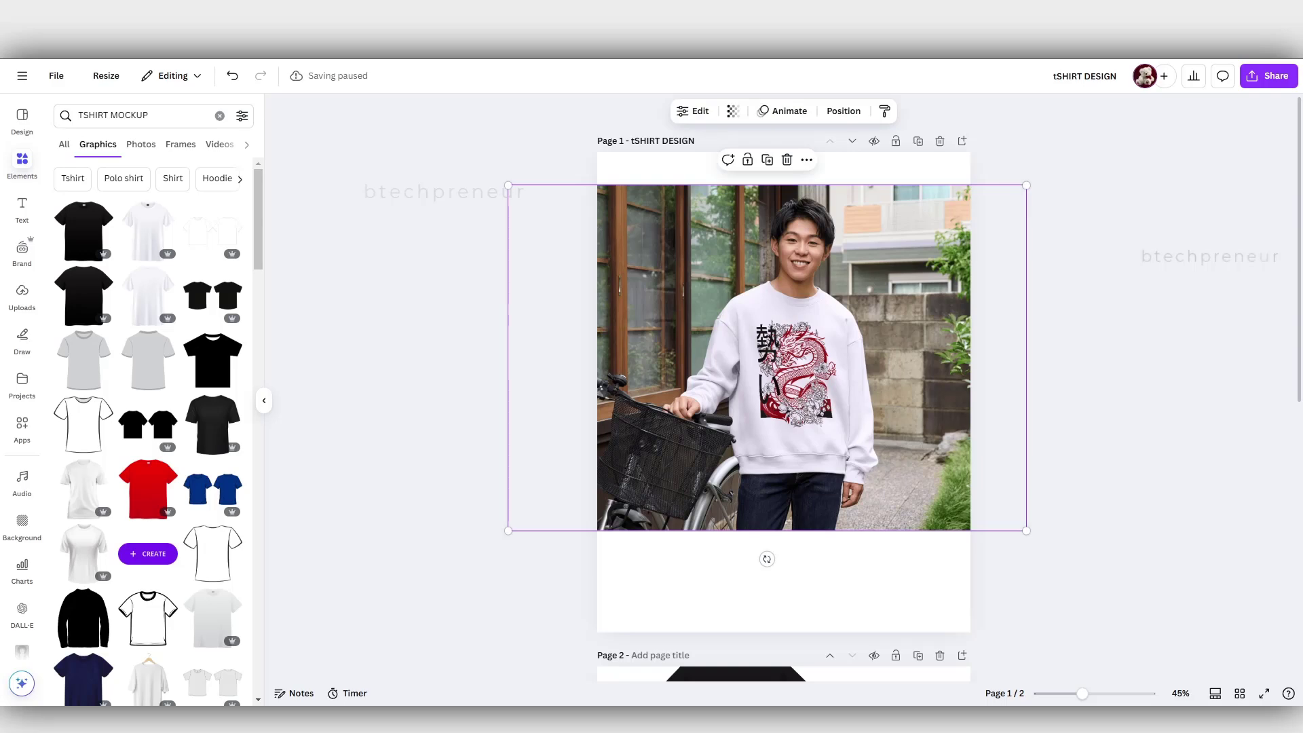
- Enlarge the sweatshirt mockup to cover all of page 1 and reposition it with the man centred
left_click_drag(508, 531, 285, 678)
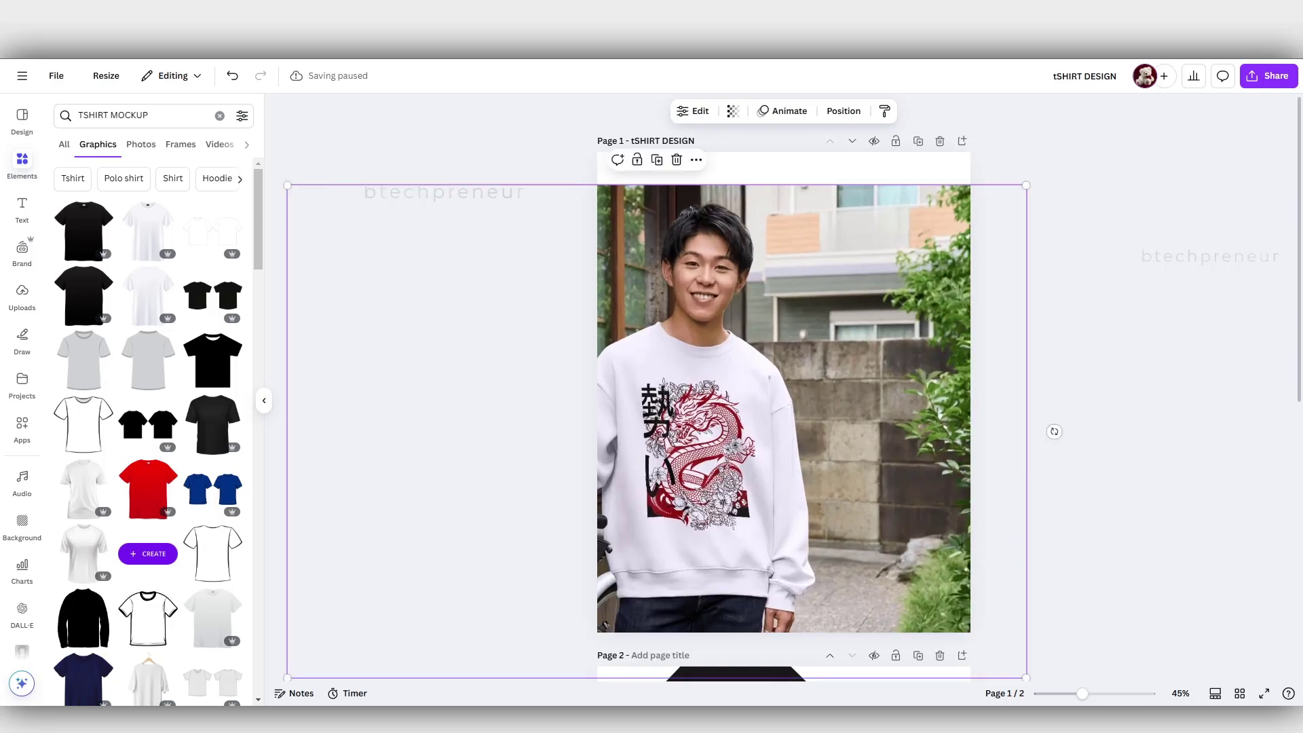
left_click_drag(679, 420, 780, 364)
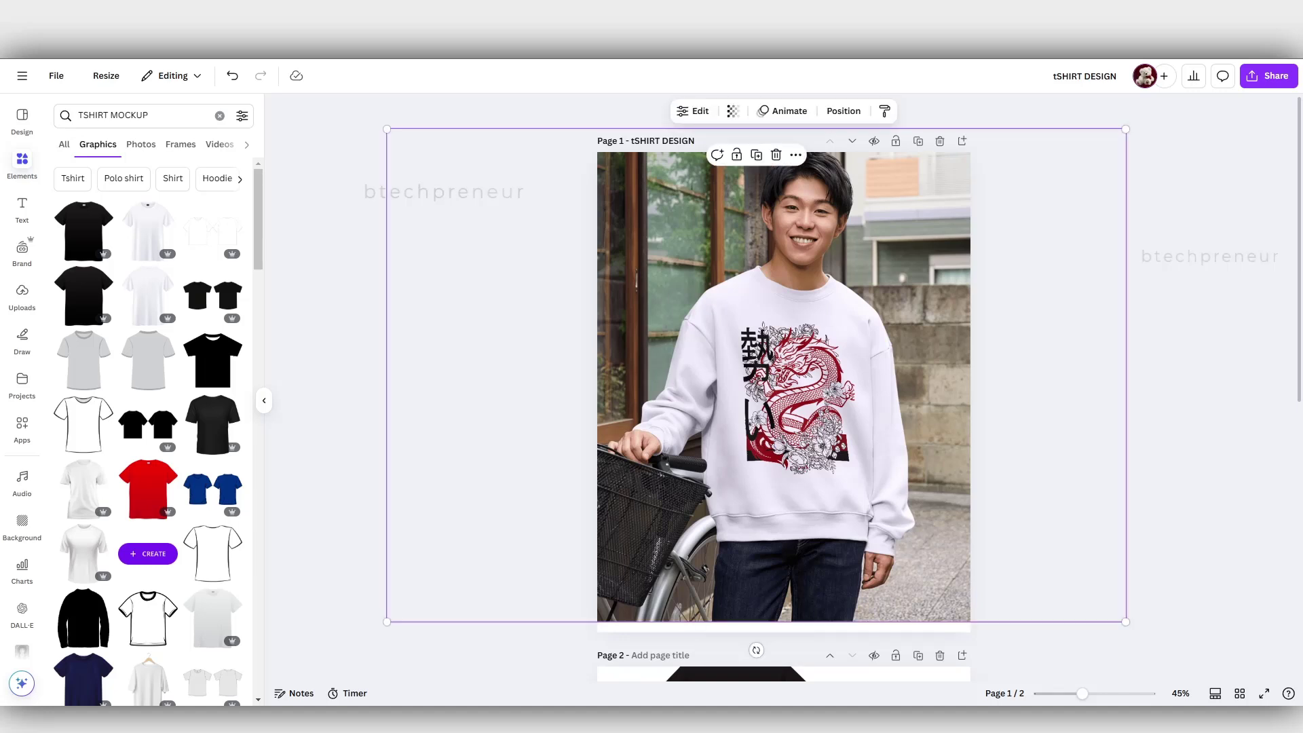
left_click_drag(1124, 621, 1169, 650)
left_click_drag(790, 400, 761, 402)
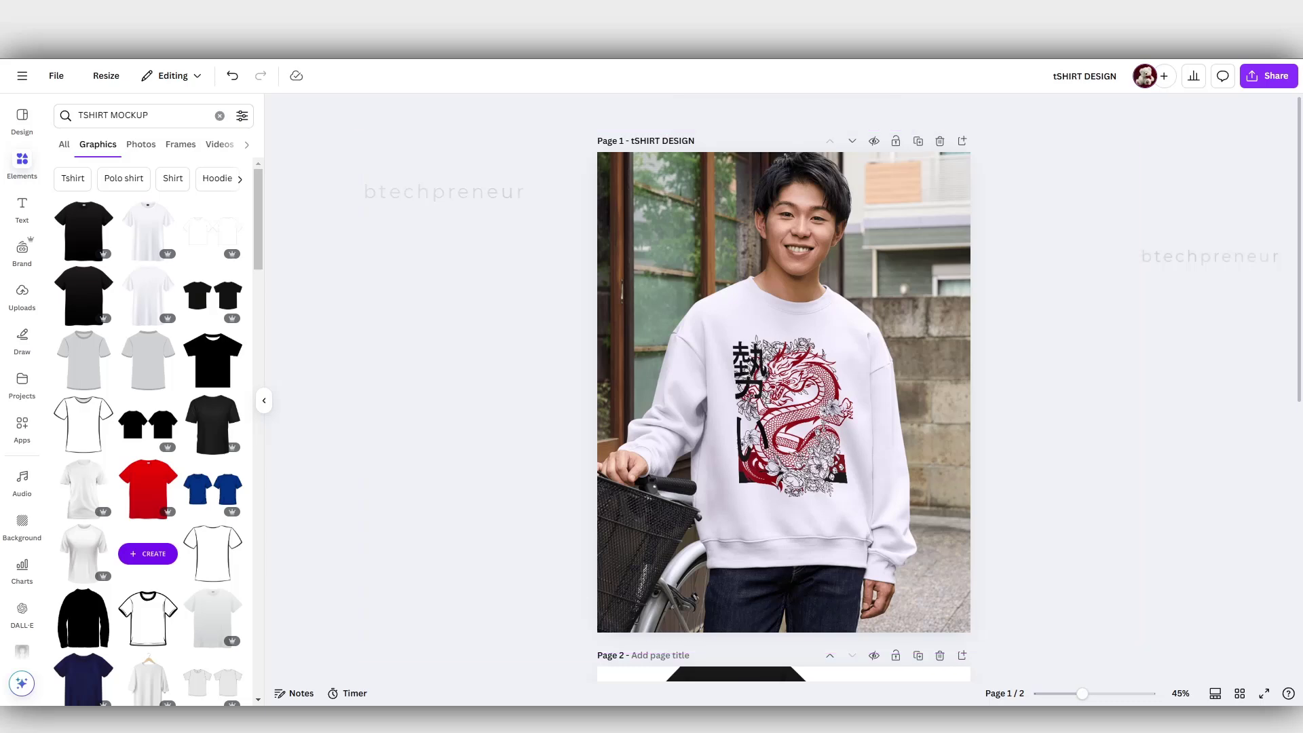
- Delete the small black T-shirt and its small dragon graphic from page 2
scroll(749, 400, "down", 5)
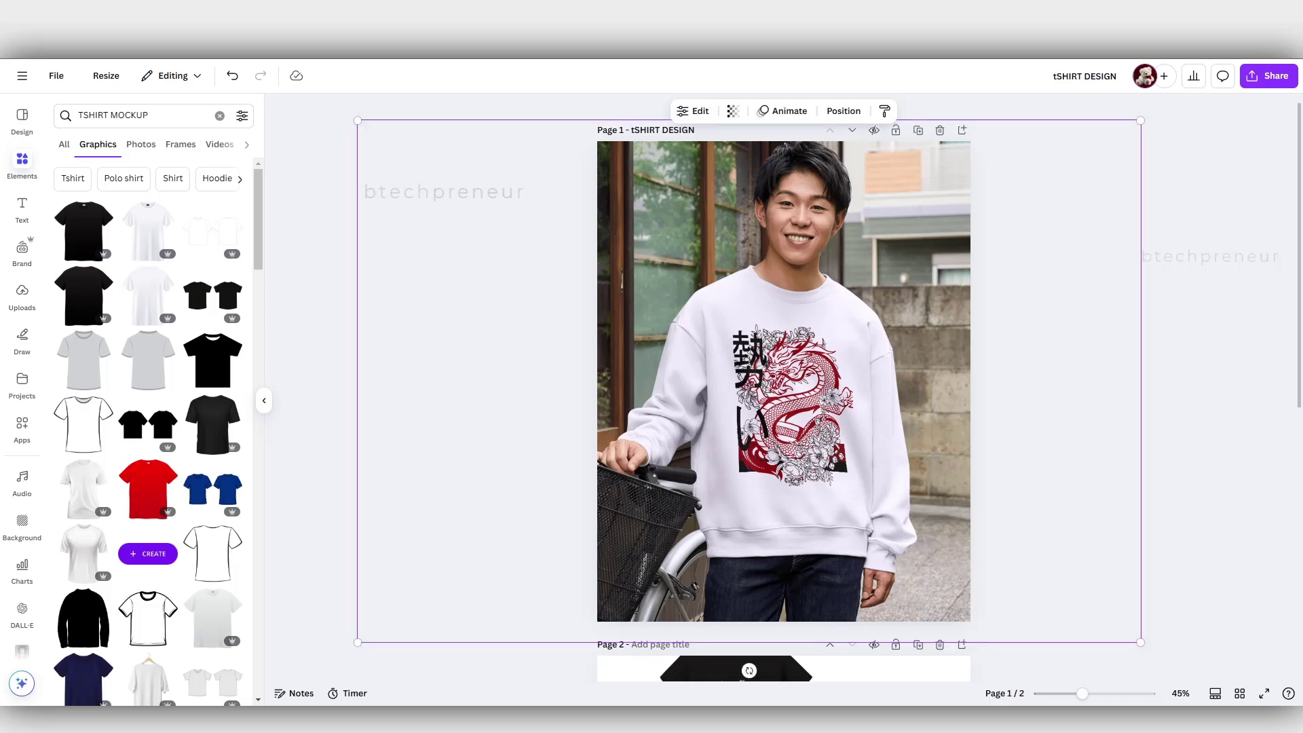
double_click(737, 446)
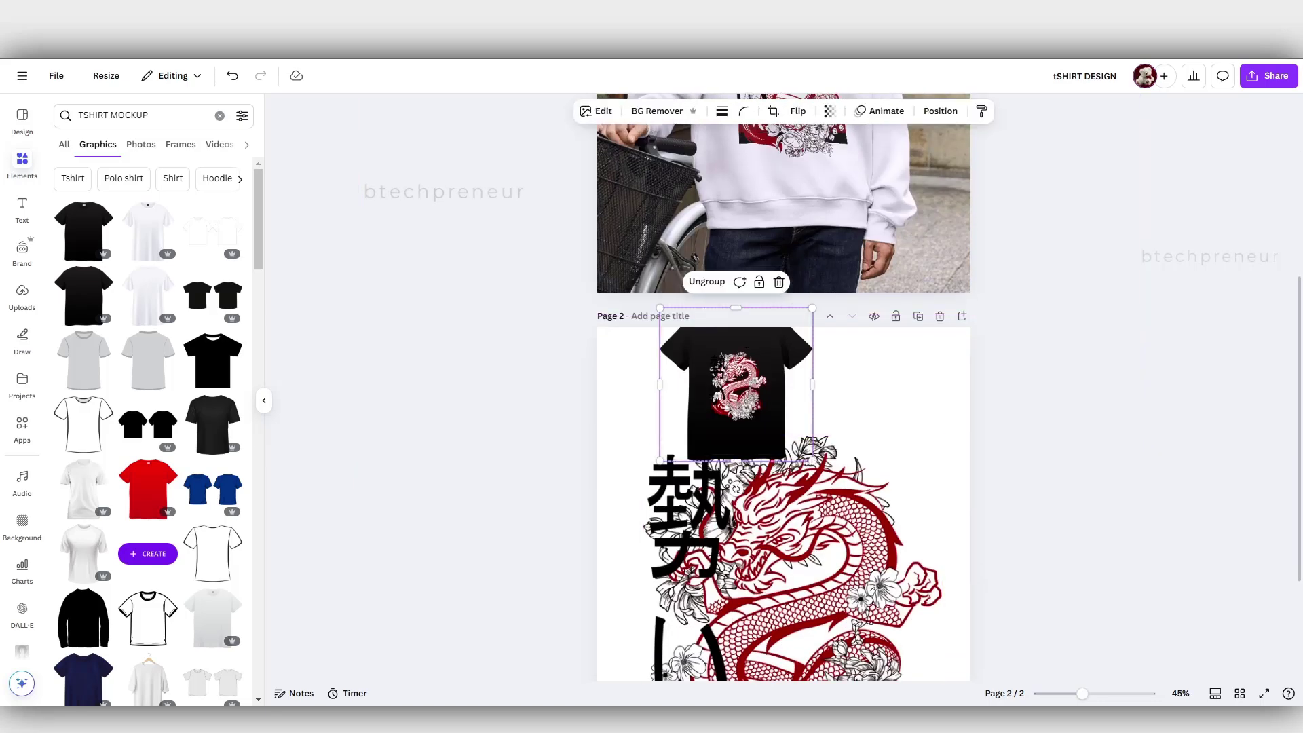
key("Delete")
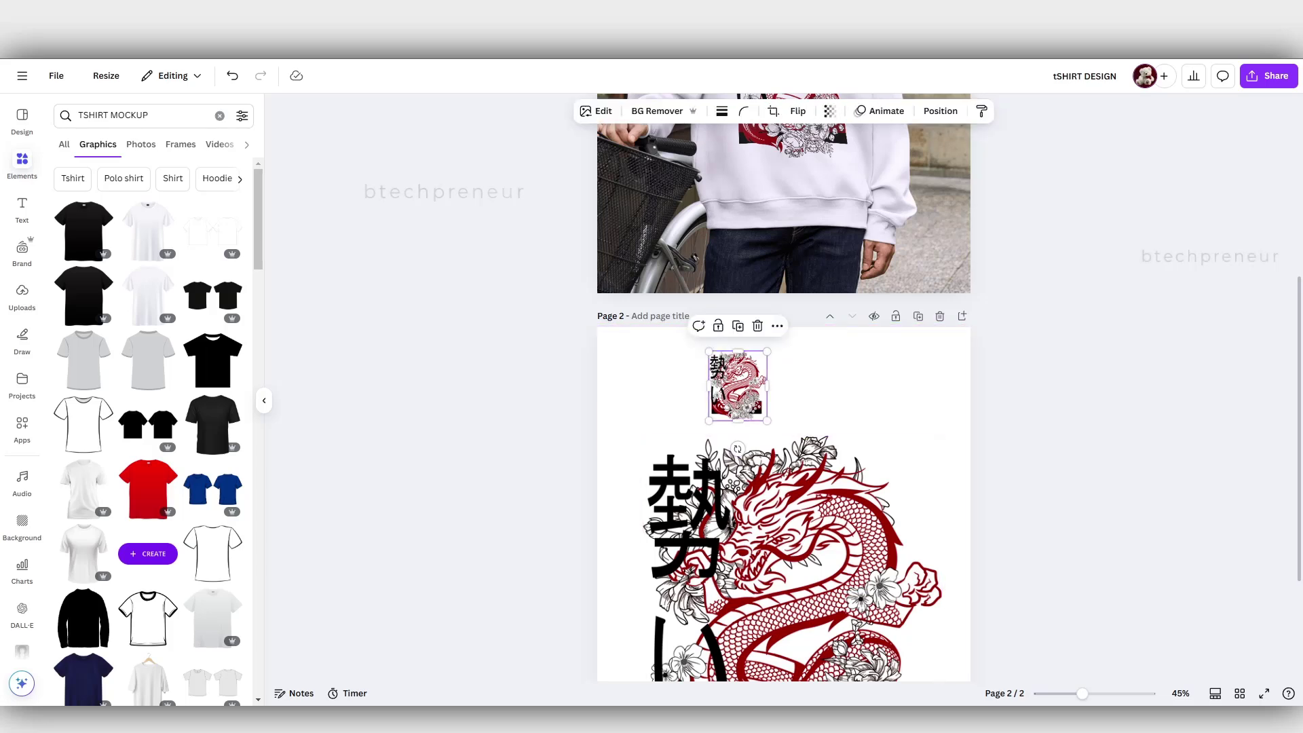
key("Delete")
- Enlarge the dragon graphic on page 2 to nearly the full page width and centre it vertically
scroll(793, 502, "down", 2)
left_click_drag(792, 502, 764, 418)
left_click_drag(913, 598, 971, 678)
left_click_drag(789, 460, 789, 474)
scroll(784, 401, "down", 1)
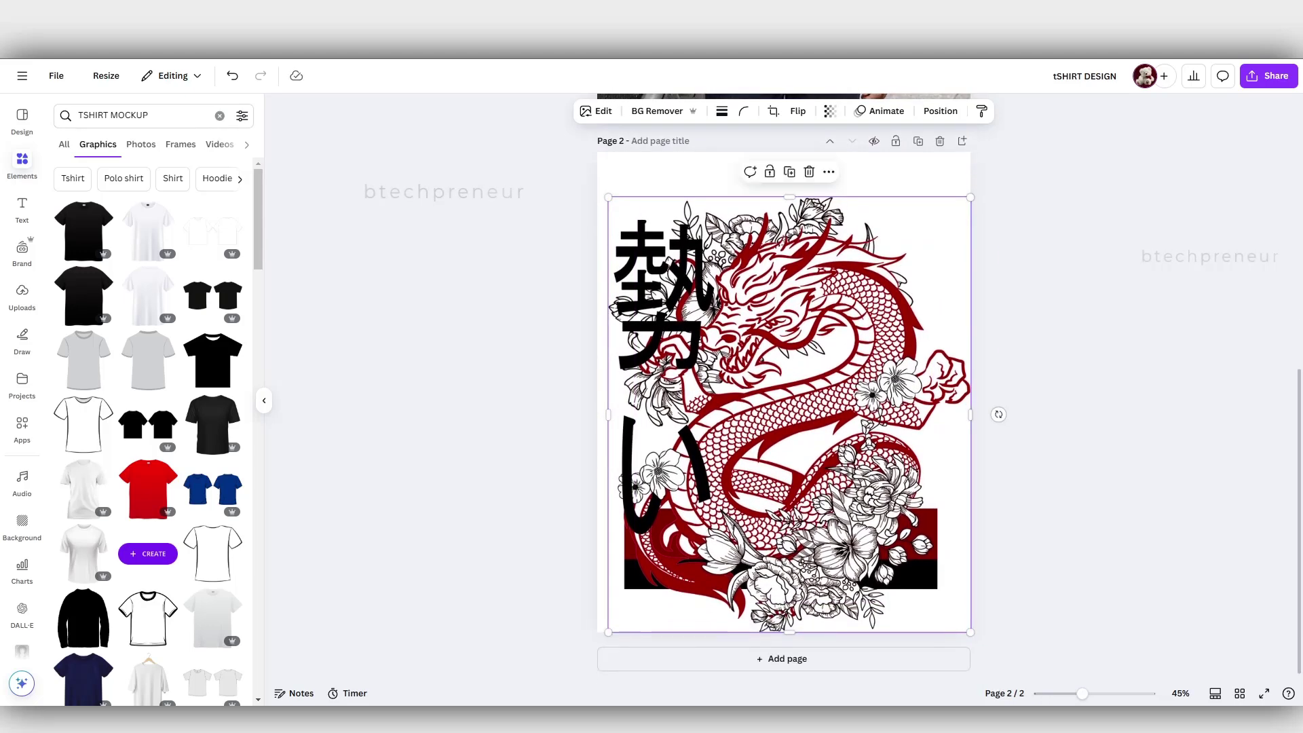
left_click_drag(789, 414, 789, 407)
key("Escape")
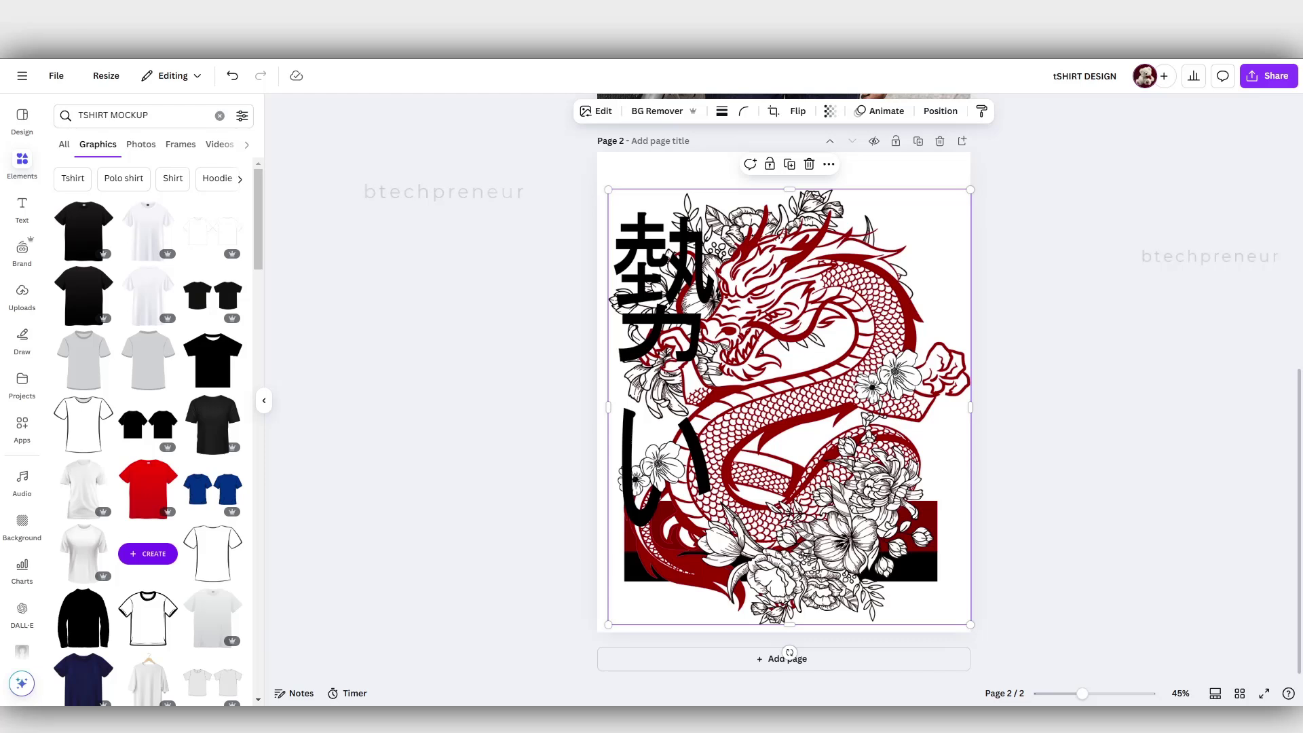
key("Escape")
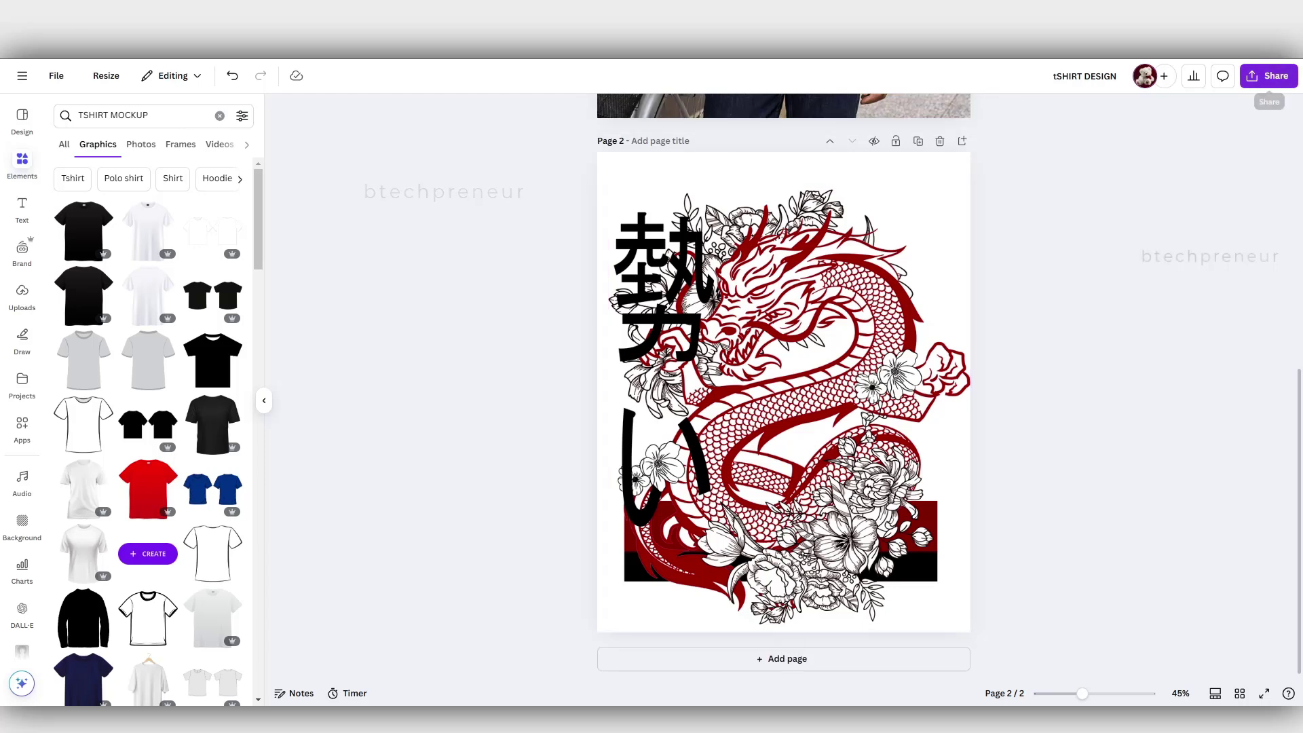
- Download only page 2 as a PNG at size 1
left_click(1269, 76)
left_click(1169, 256)
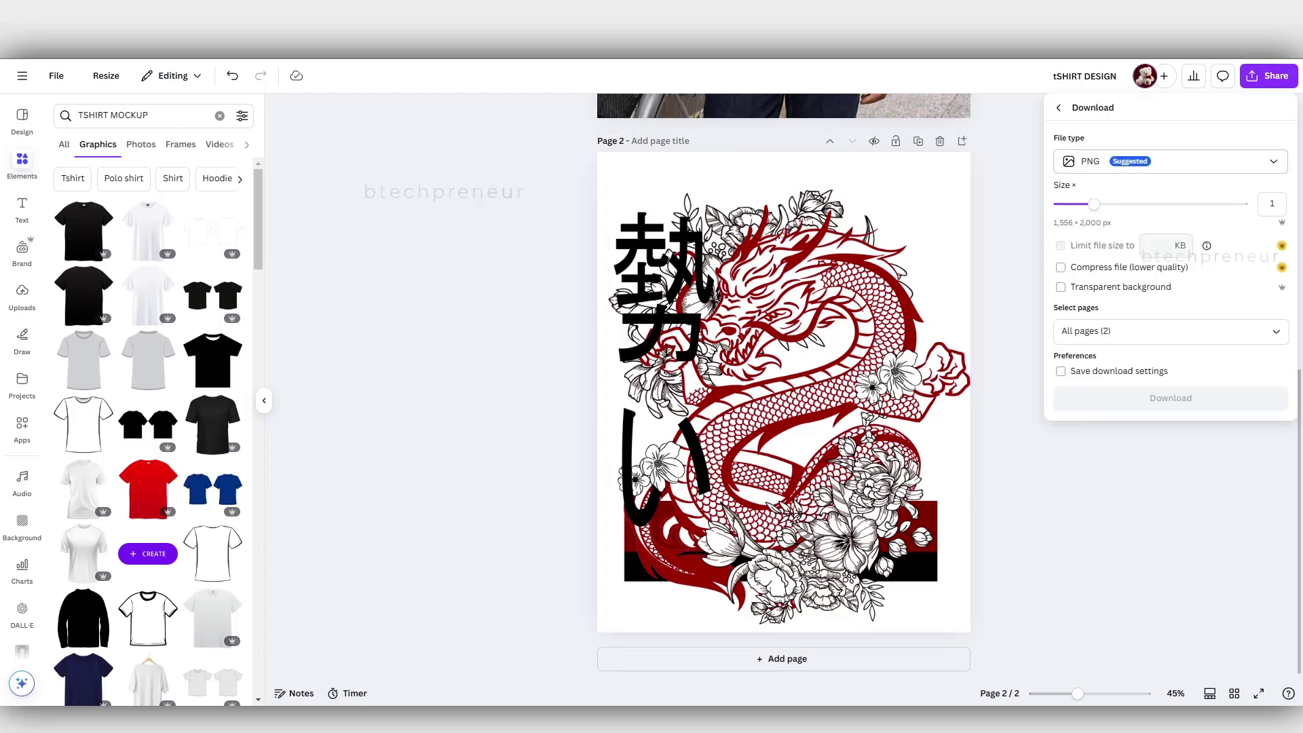
left_click(1169, 331)
left_click(1169, 367)
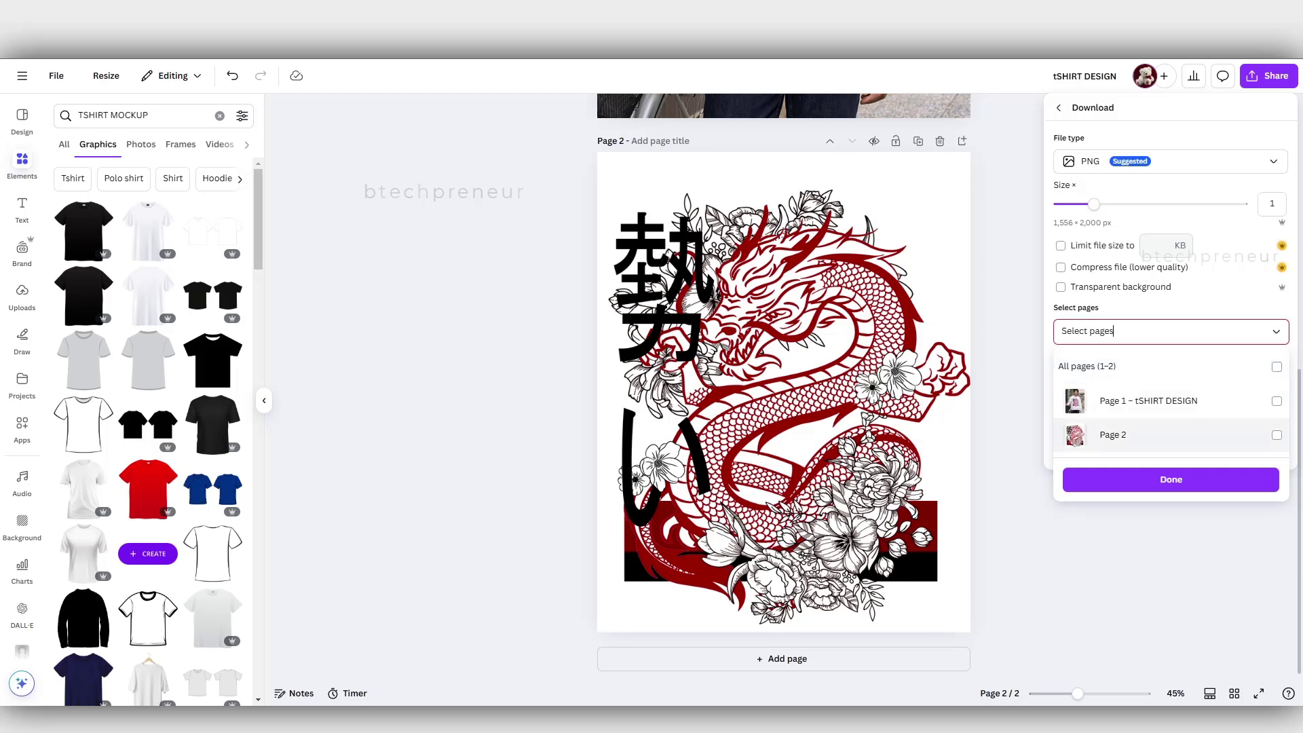
left_click(1276, 435)
left_click(1170, 479)
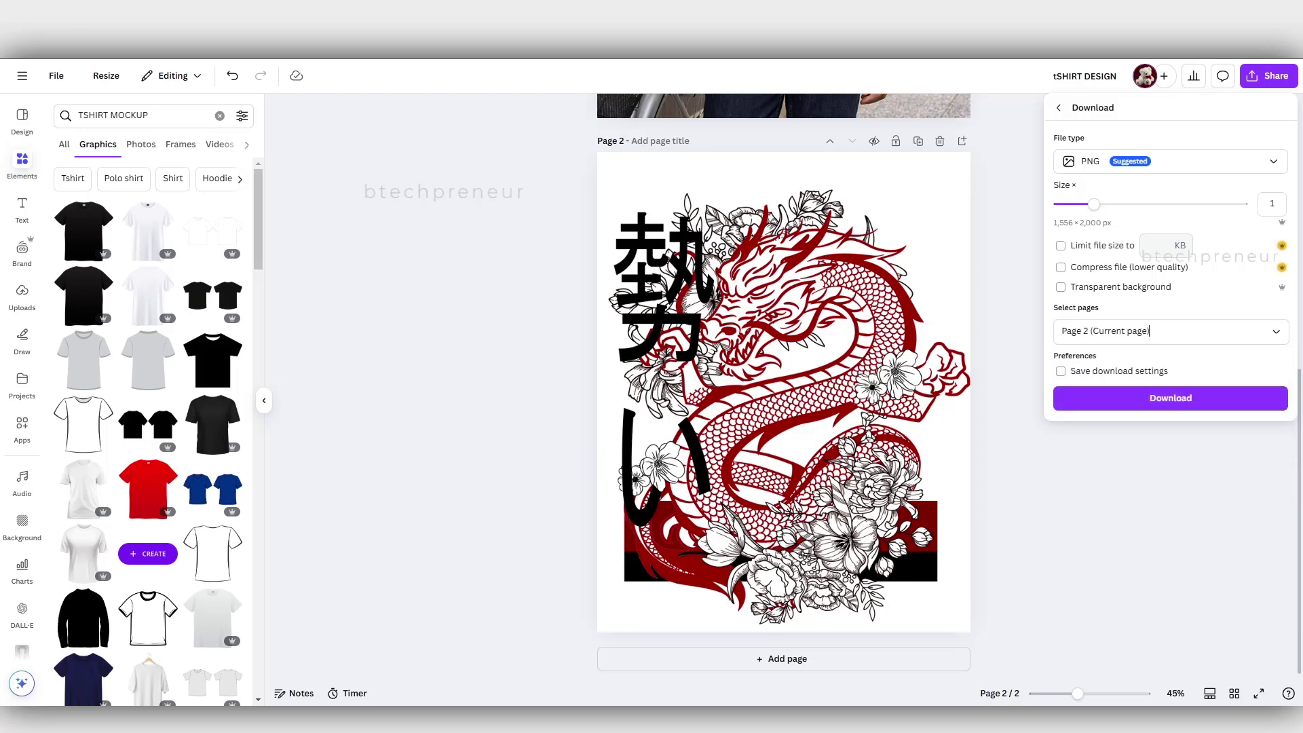
left_click(1171, 397)
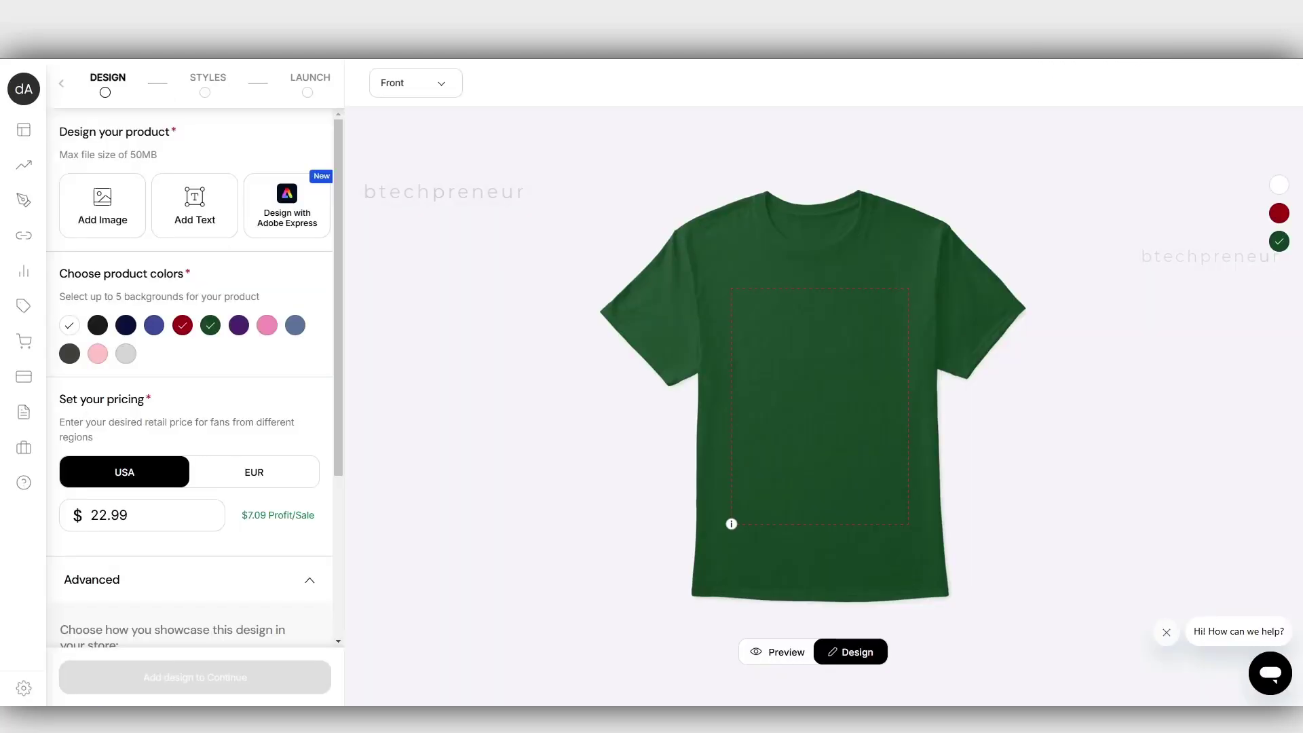
- Switch to the T-shirt product editor, place the dragon image on the white shirt's front at about 12.4 × 15.94 in and preview it
right_click(452, 278)
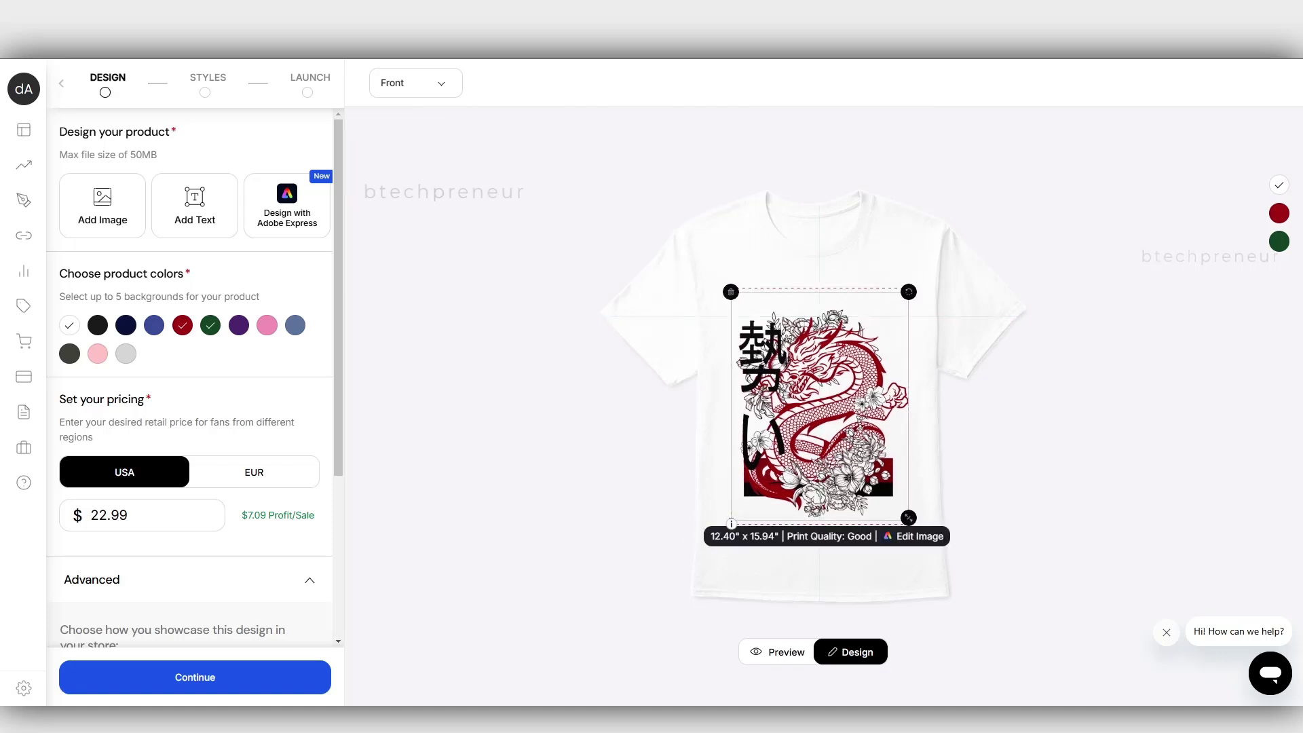
left_click(777, 652)
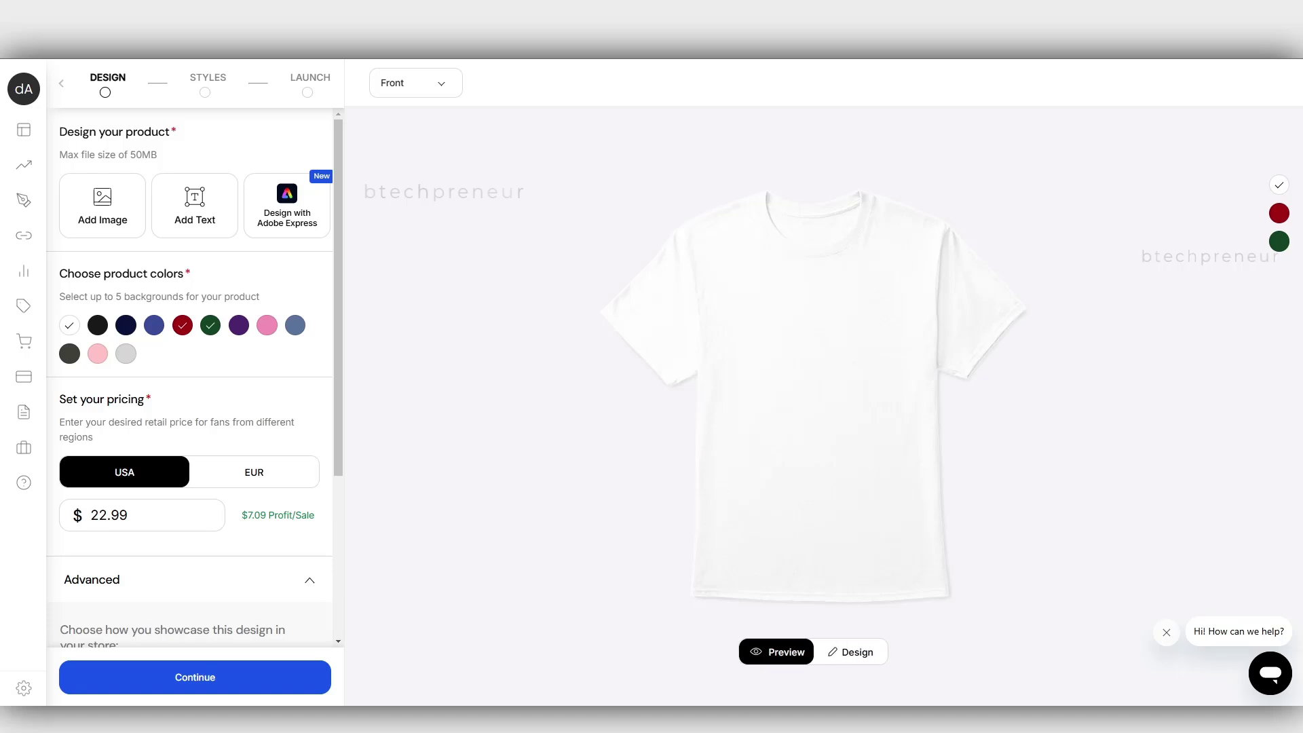
left_click(850, 651)
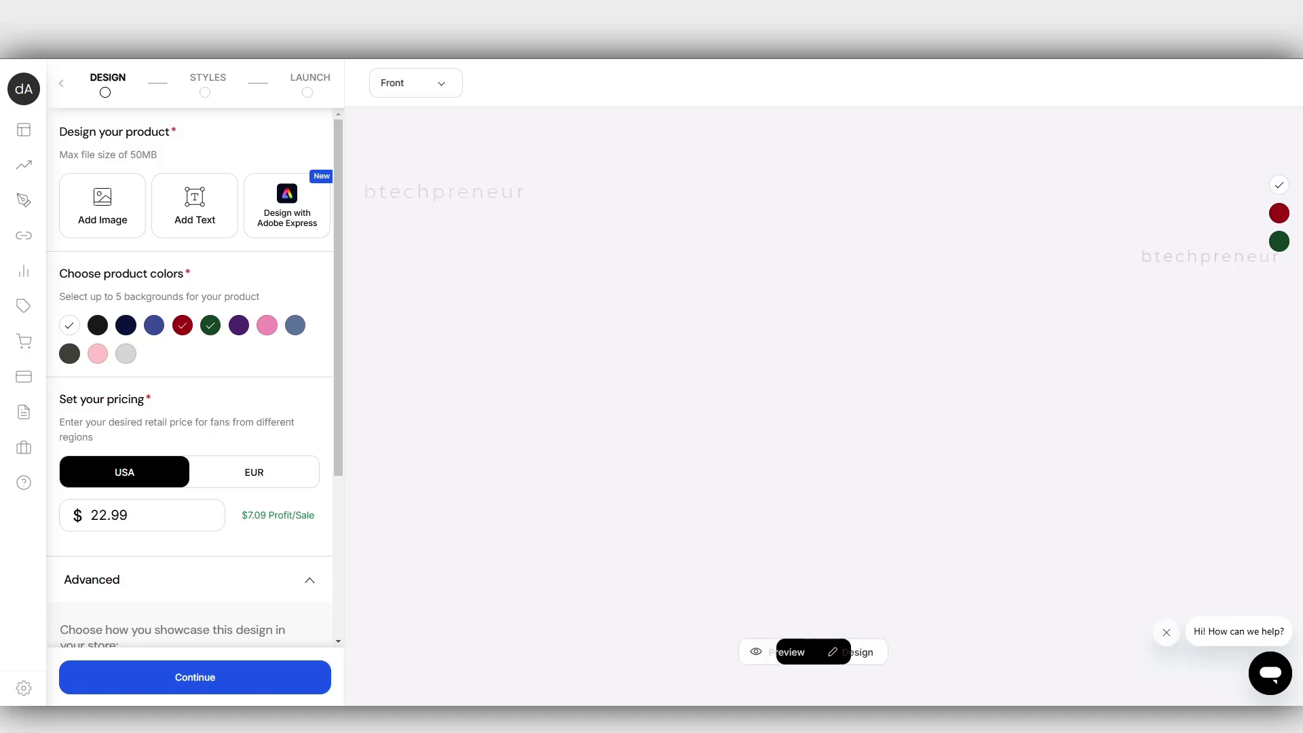
left_click(776, 651)
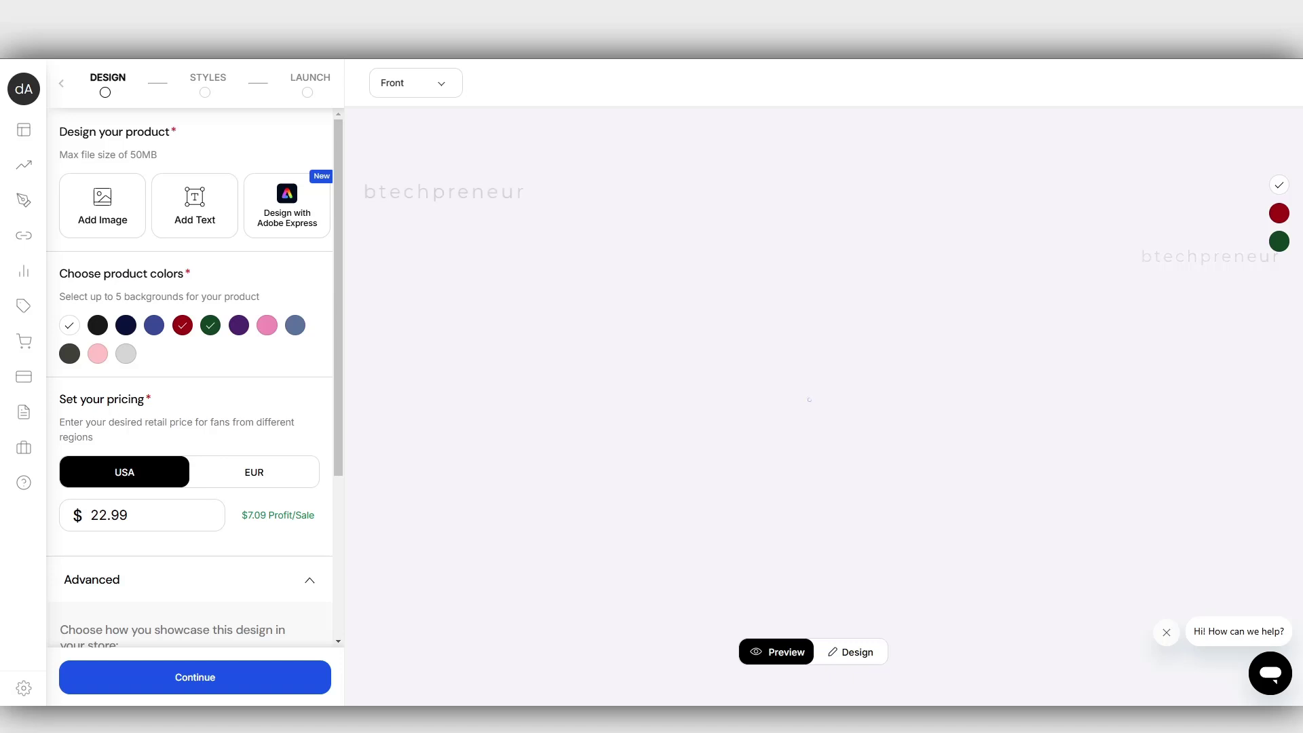
- Set the product's featured colour to White and review the design settings alongside the shirt preview
scroll(189, 377, "down", 4)
left_click(850, 651)
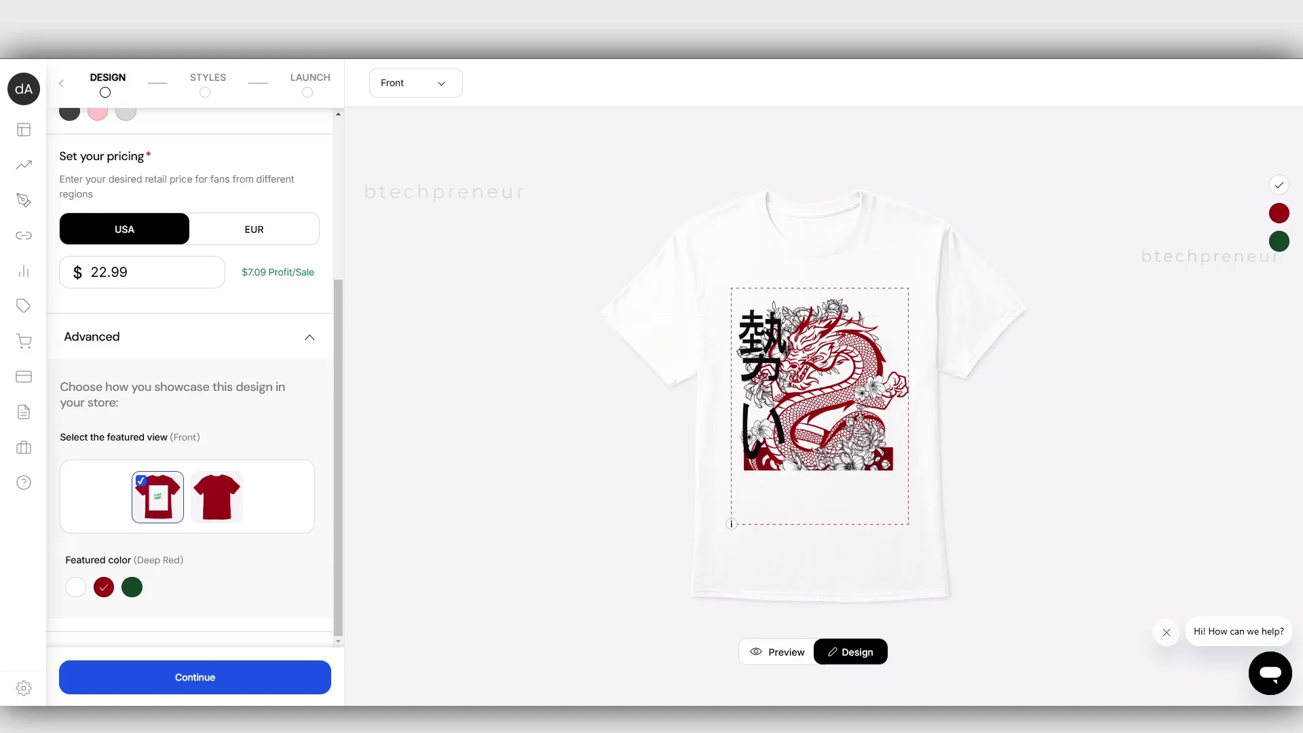
left_click(76, 587)
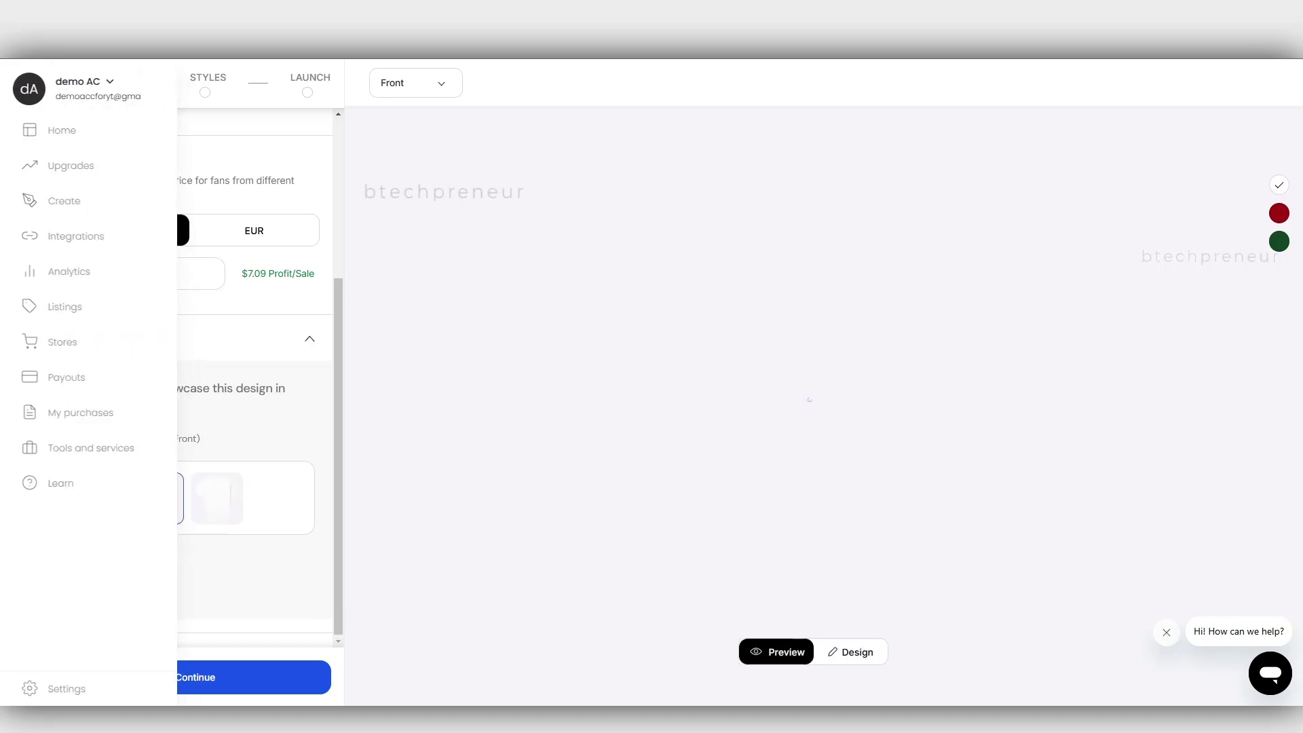
scroll(190, 377, "up", 4)
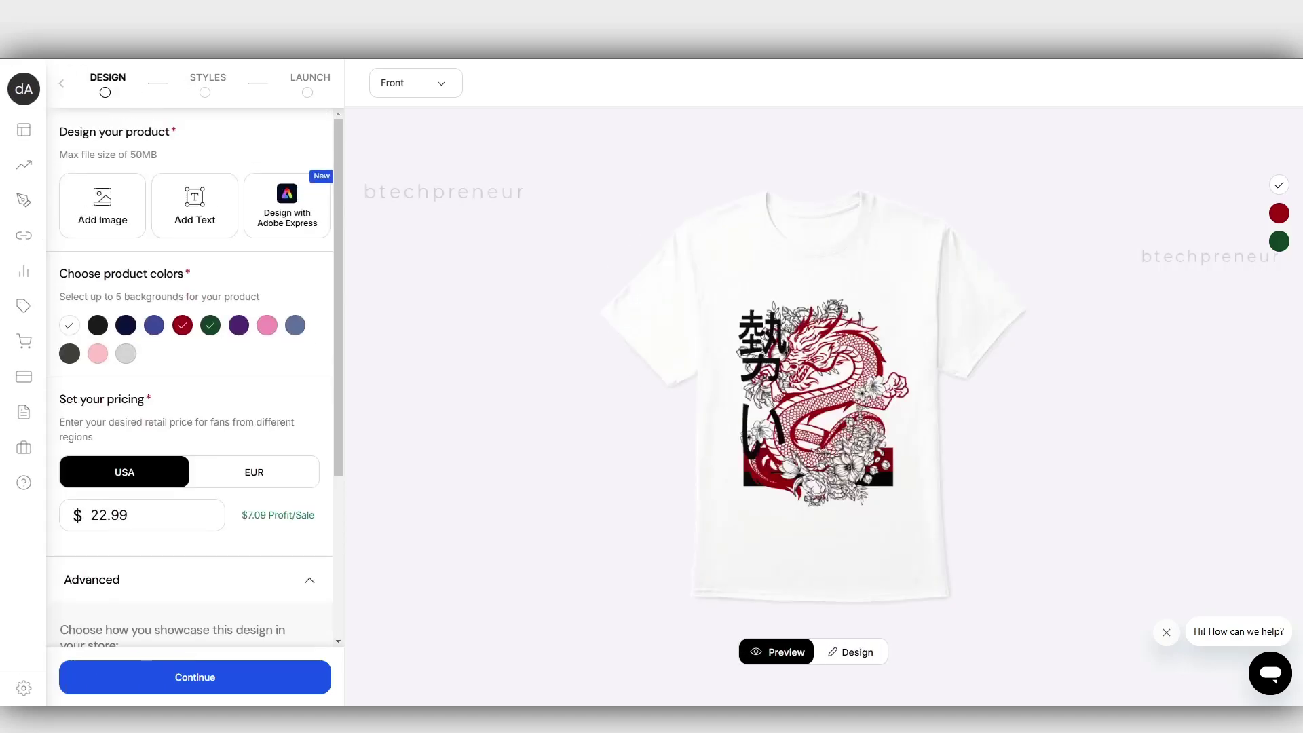
scroll(190, 380, "down", 4)
scroll(190, 380, "up", 4)
scroll(190, 373, "down", 3)
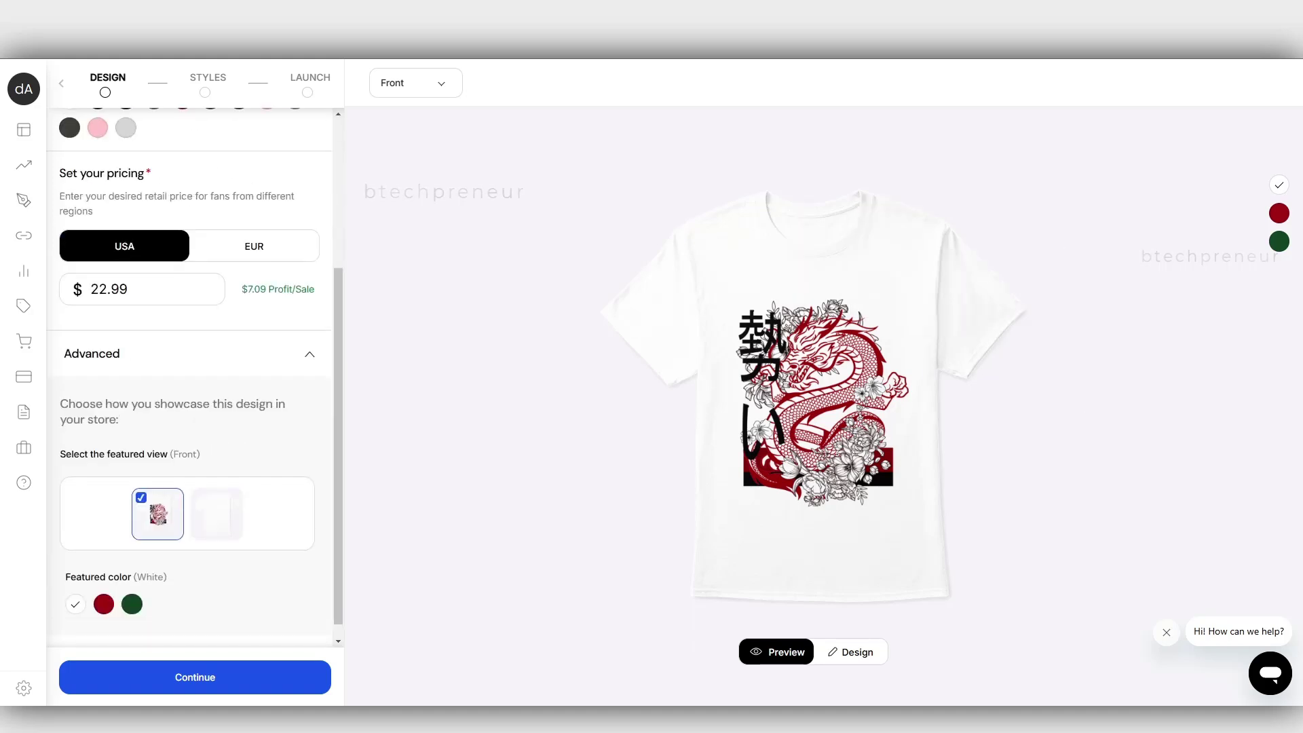
scroll(190, 380, "up", 3)
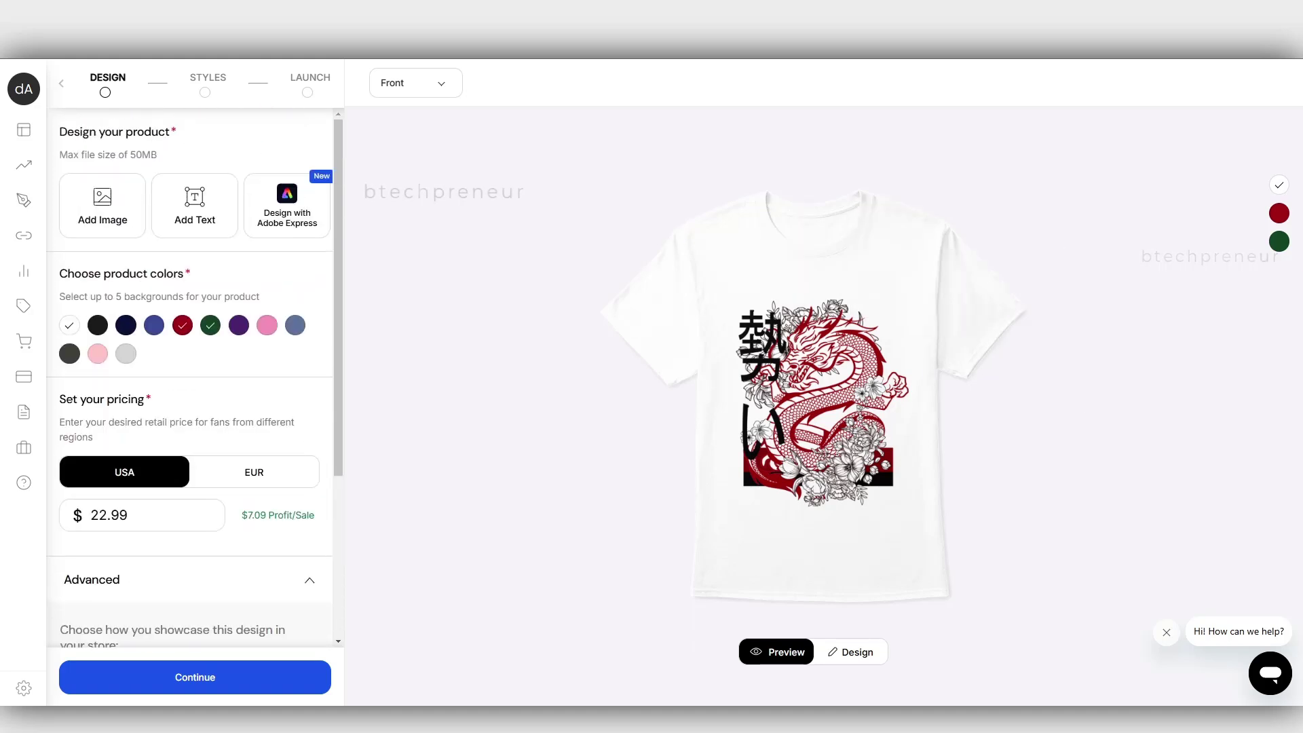